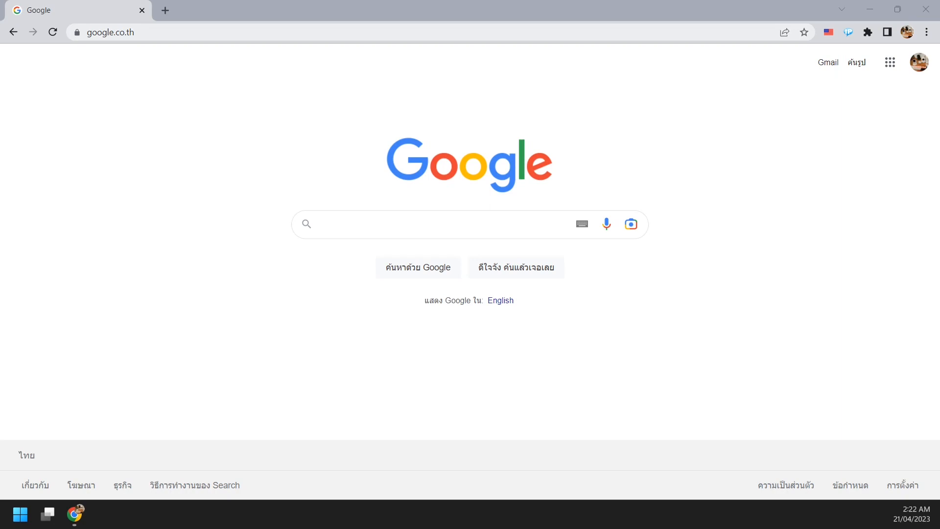
Load the Synology Web Assistant page at finds.synology.com.
left_click(110, 32)
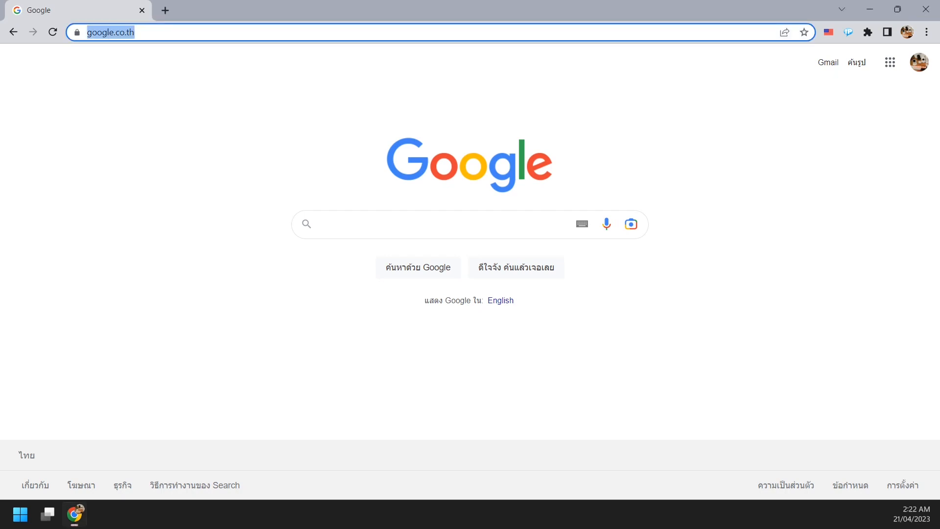
type("finds.synology")
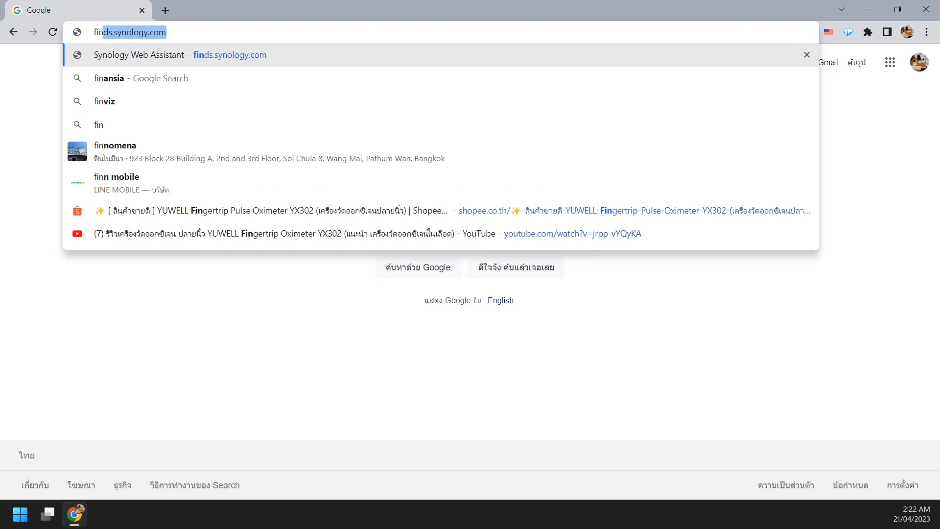
key("Right")
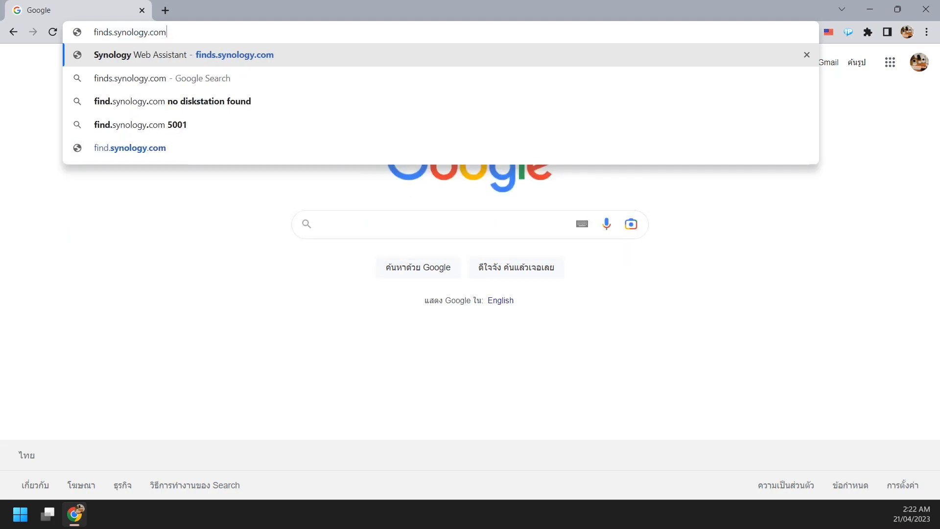
key("Return")
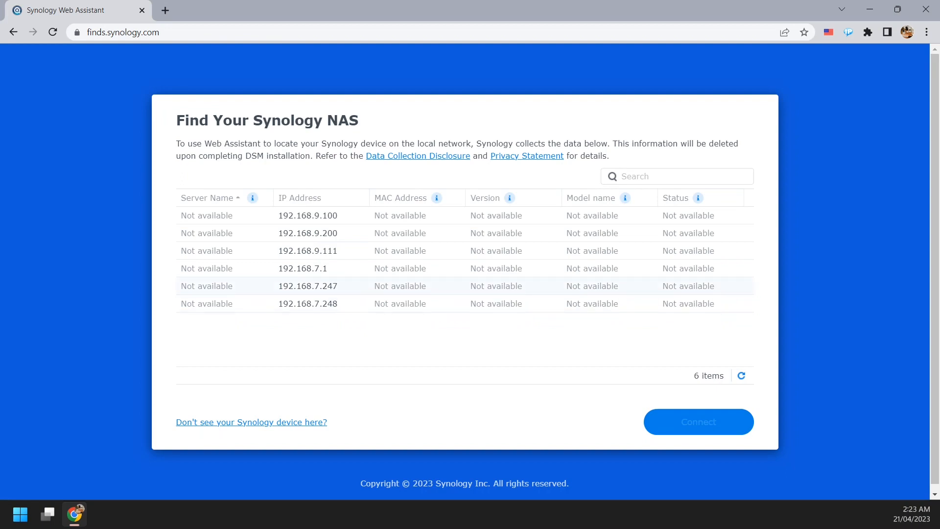
Connect to the Synology device at 192.168.7.247 and proceed past the certificate warning.
left_click(307, 286)
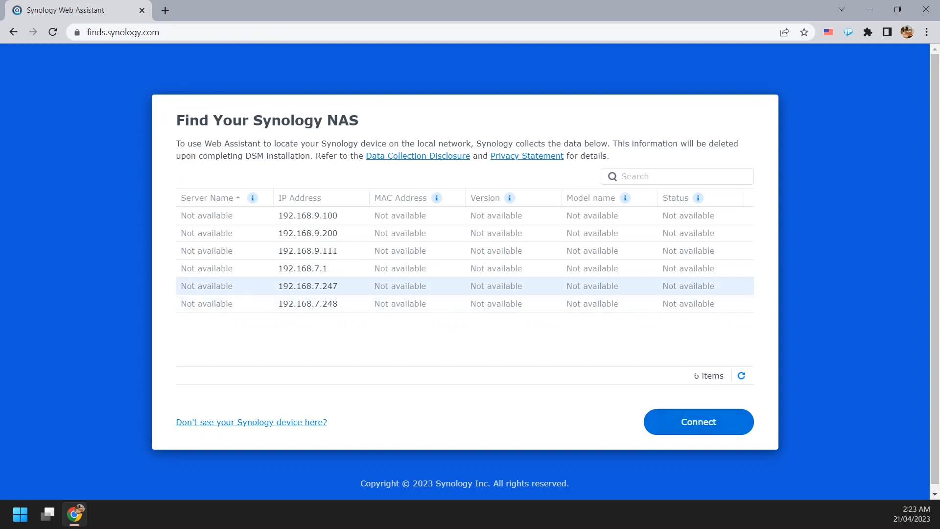
left_click(698, 421)
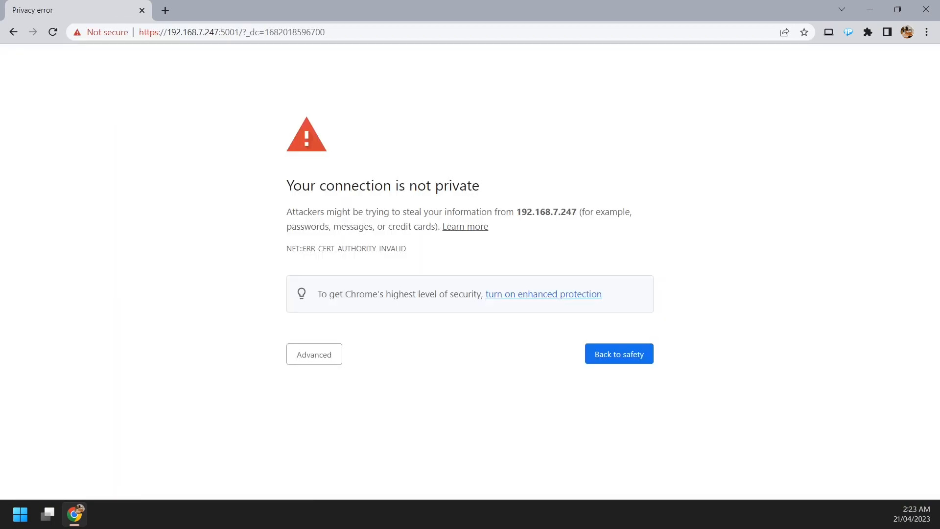
left_click(314, 354)
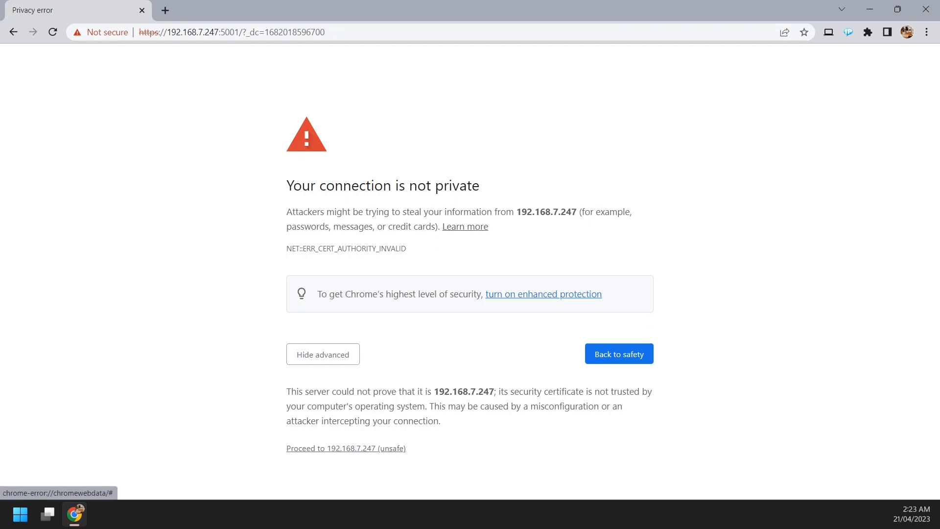
left_click(346, 447)
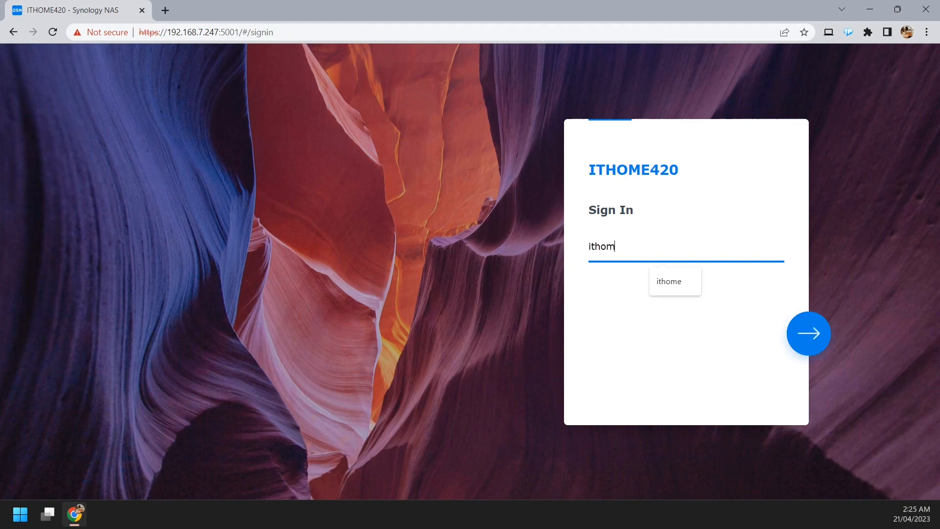
Sign in to the NAS with the account's username and password.
type("e")
key("Return")
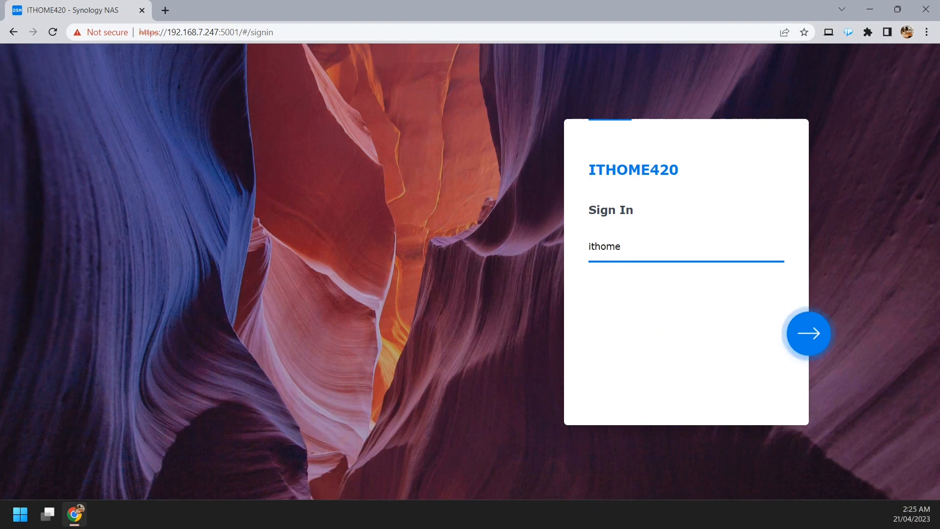
type("••••••")
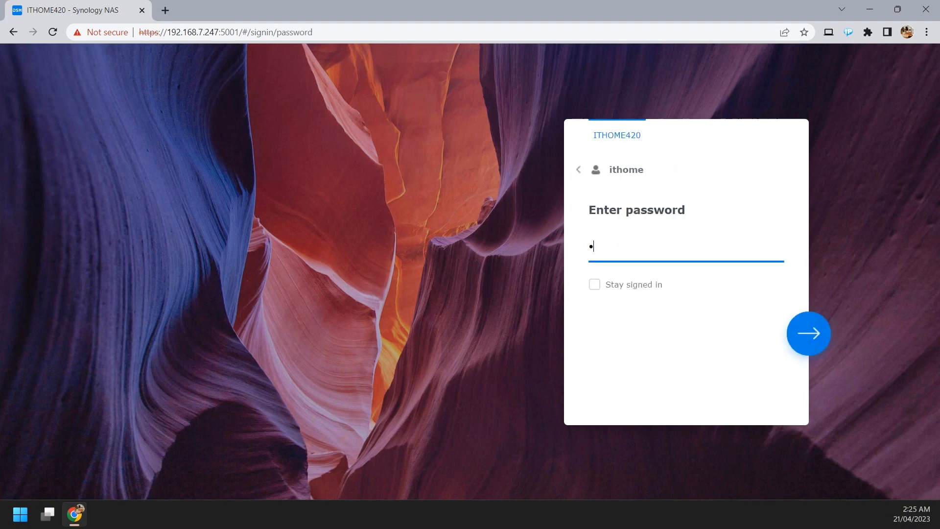
type("•••••••••")
key("Return")
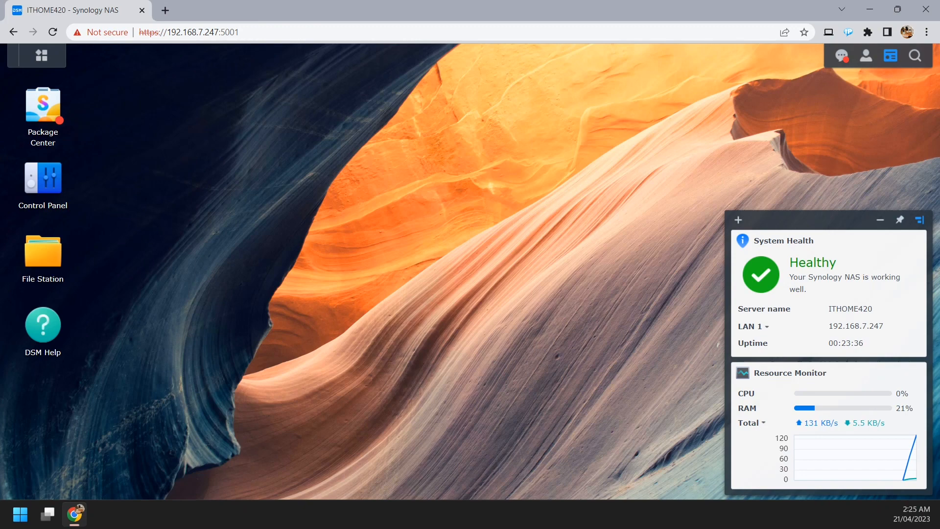
In the Control Panel's network settings, enable manual DNS configuration and set the alternative DNS server to 9.9.9.9.
left_click(43, 179)
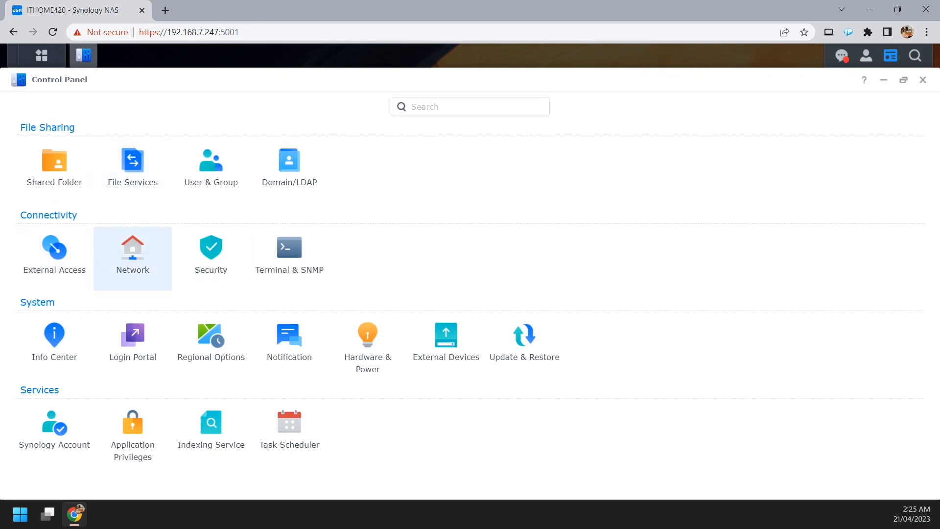
left_click(132, 255)
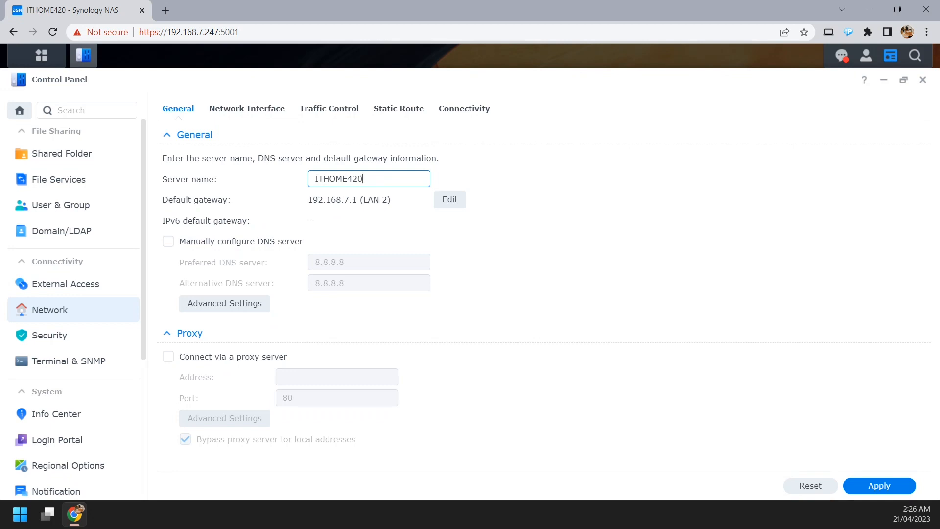
key("ctrl+a")
left_click(361, 179)
left_click(168, 241)
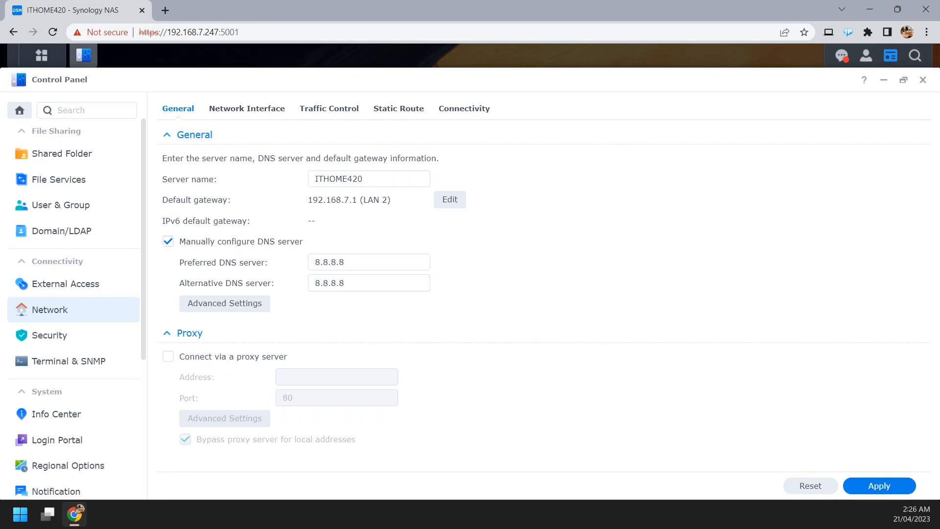
left_click(347, 263)
key("Tab")
type("9.9.9.9")
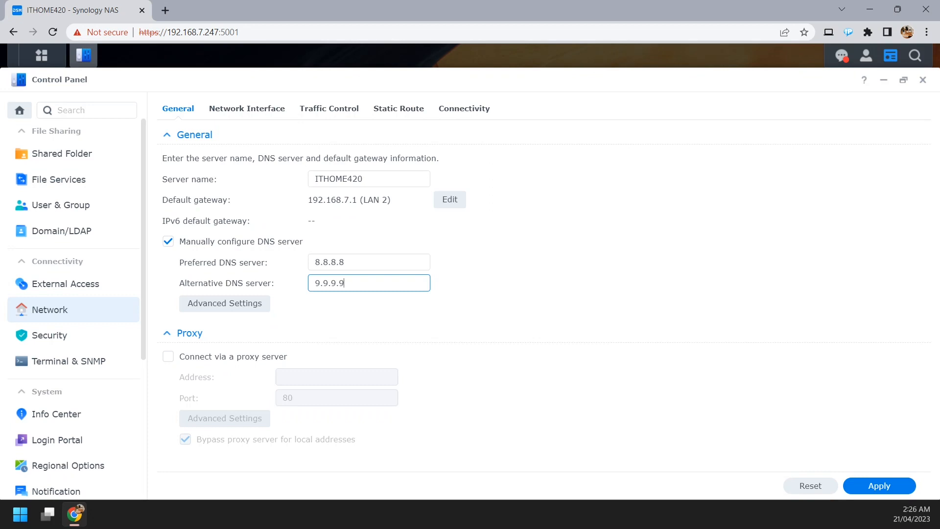
Review the advanced options of the general network settings and close them without changes.
key("Tab")
key("Return")
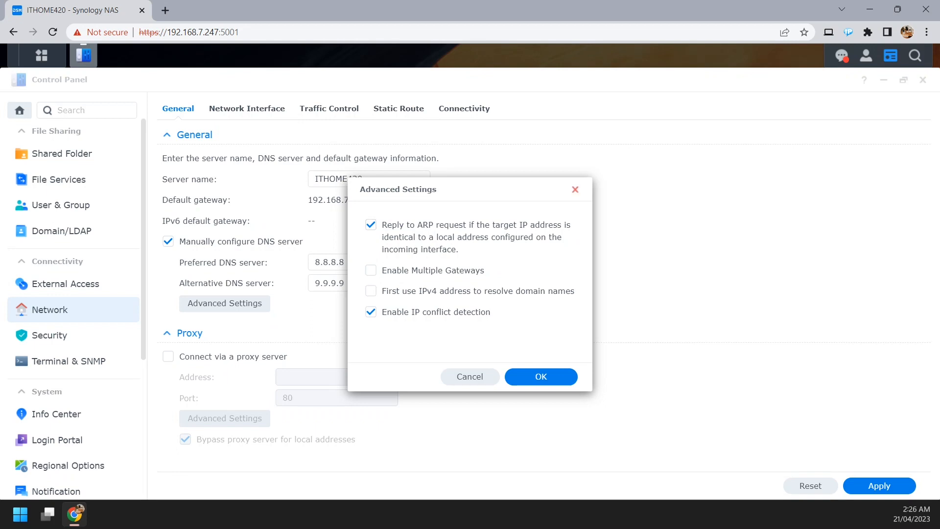
left_click(575, 190)
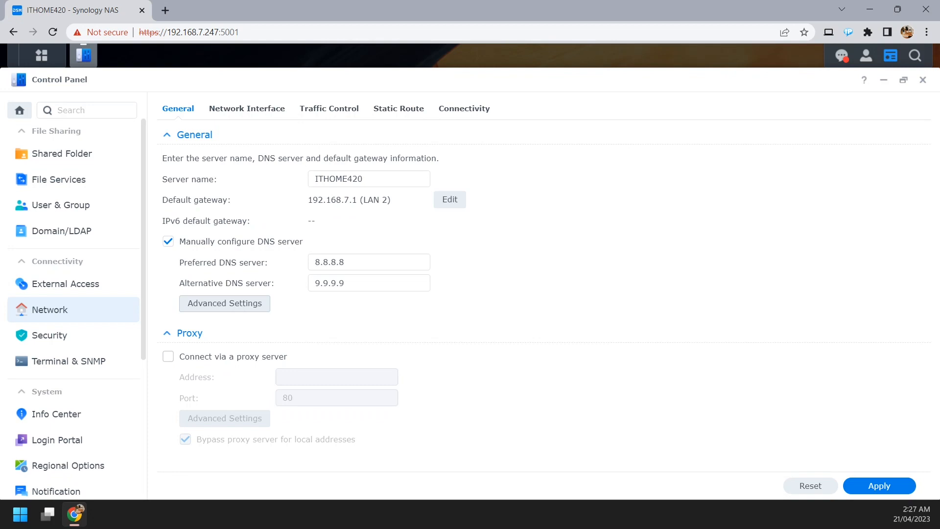
Enable the proxy server connection, view its advanced settings without saving, and disable the proxy again.
left_click(168, 356)
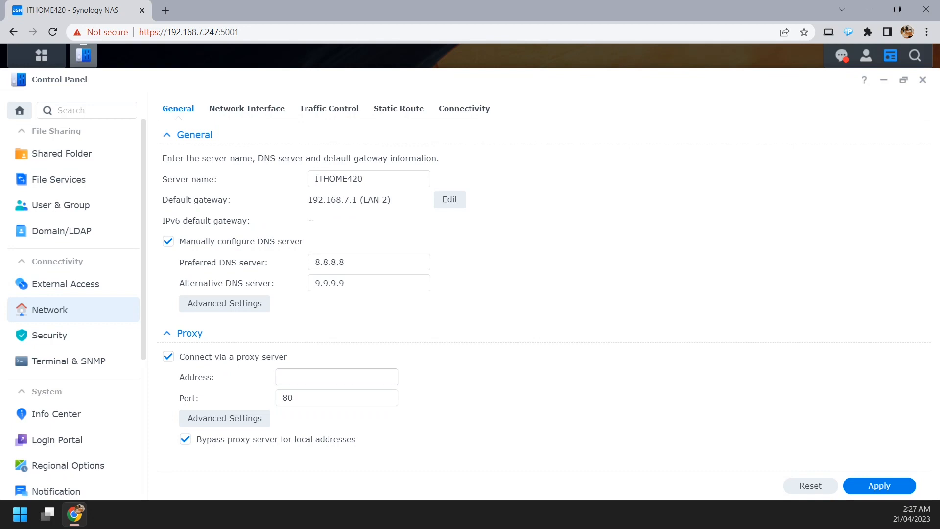
left_click(225, 418)
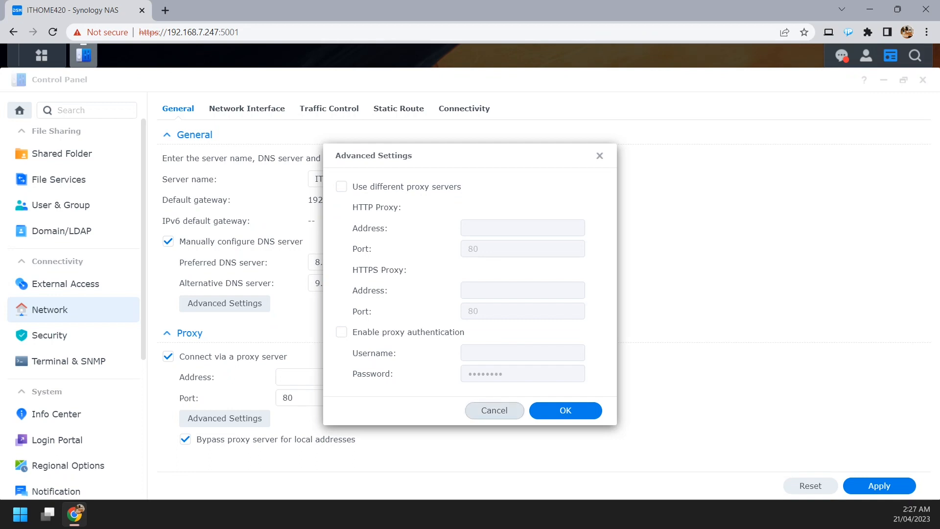
left_click(494, 410)
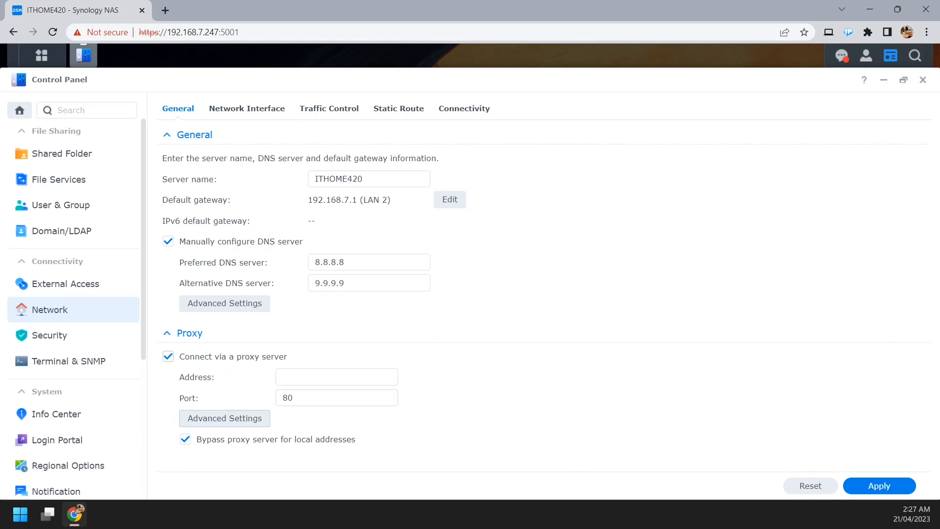
left_click(168, 356)
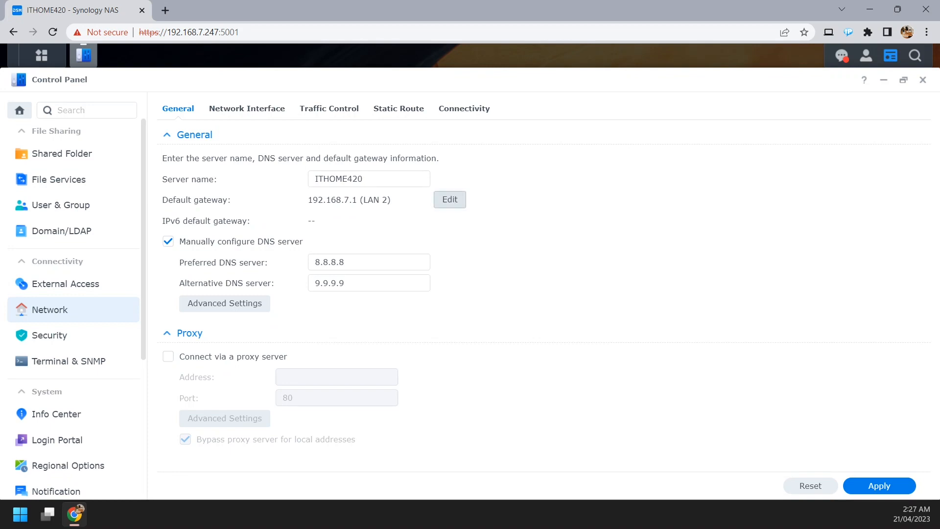
Place LAN 1 above LAN 2 in the default gateway's IPv4 service order and apply the general network changes.
left_click(449, 199)
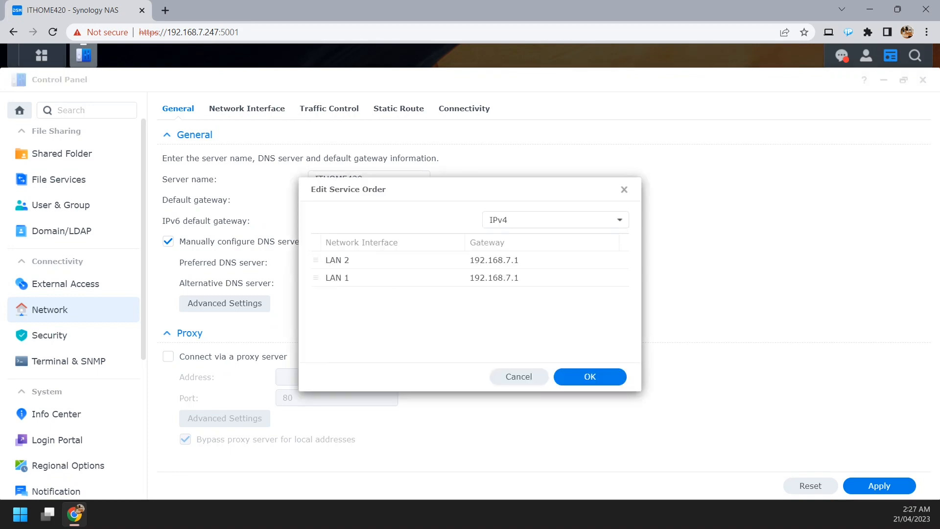
left_click(337, 260)
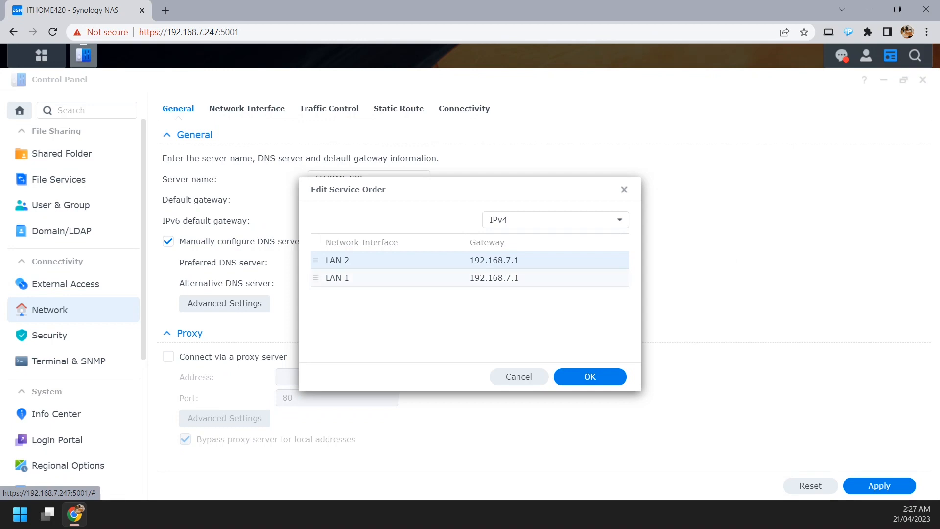
mouse_move(316, 260)
left_mouse_down()
mouse_move(318, 268)
mouse_move(316, 260)
left_mouse_up()
left_click(316, 277)
left_click(590, 376)
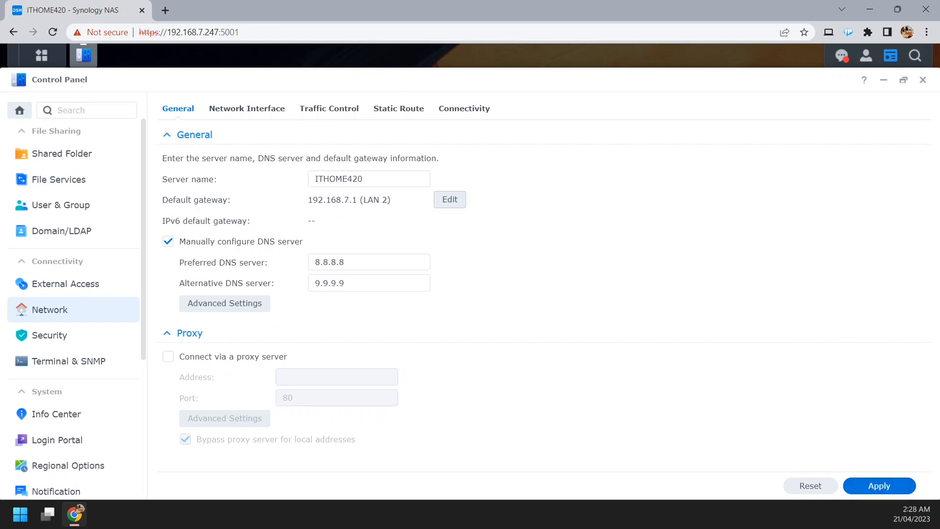
left_click(879, 486)
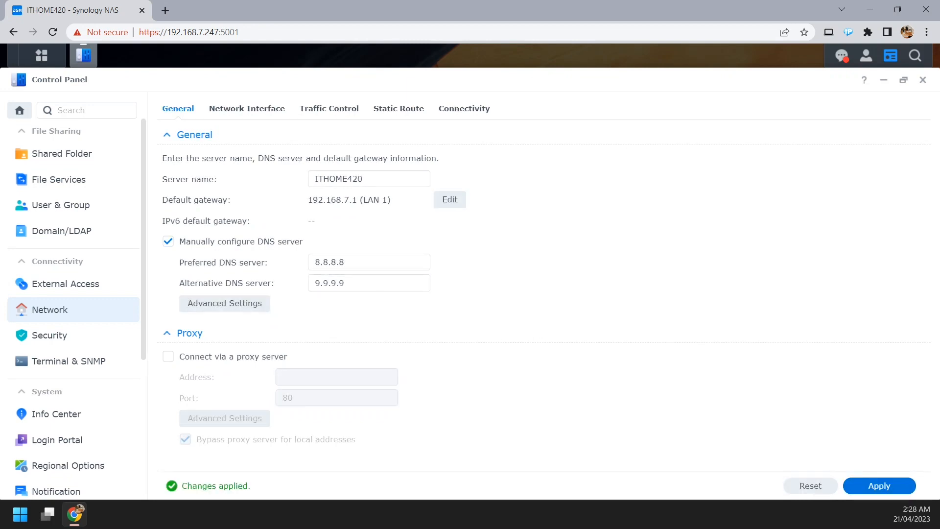
Expand the details of LAN 1 in the list of network interfaces.
left_click(246, 109)
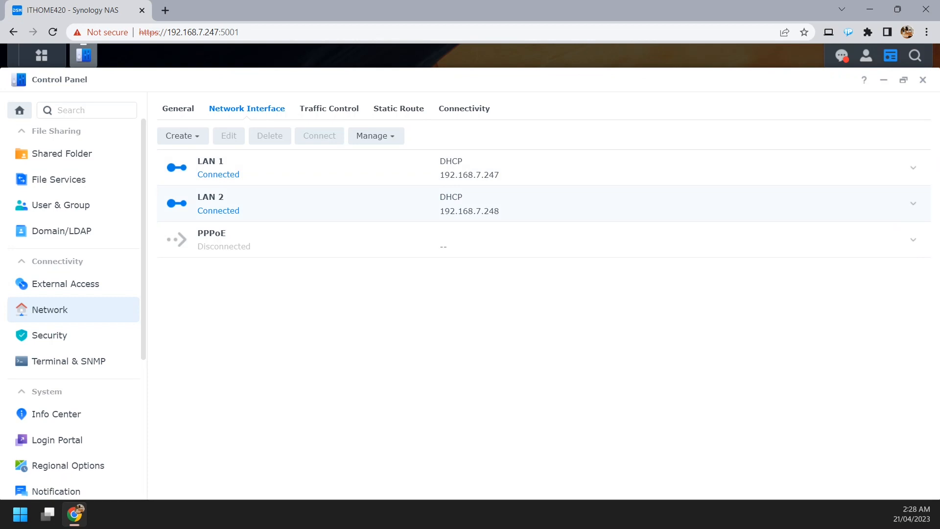
left_click(543, 168)
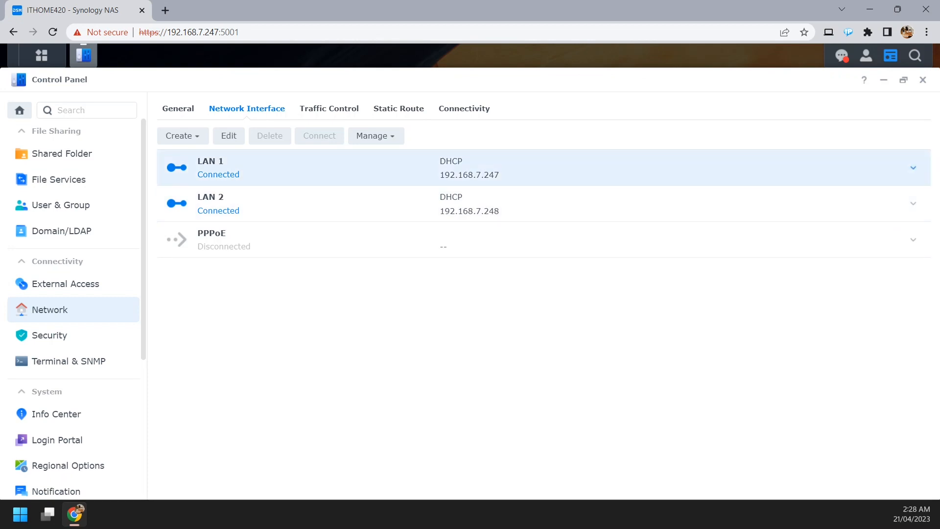
left_click(913, 167)
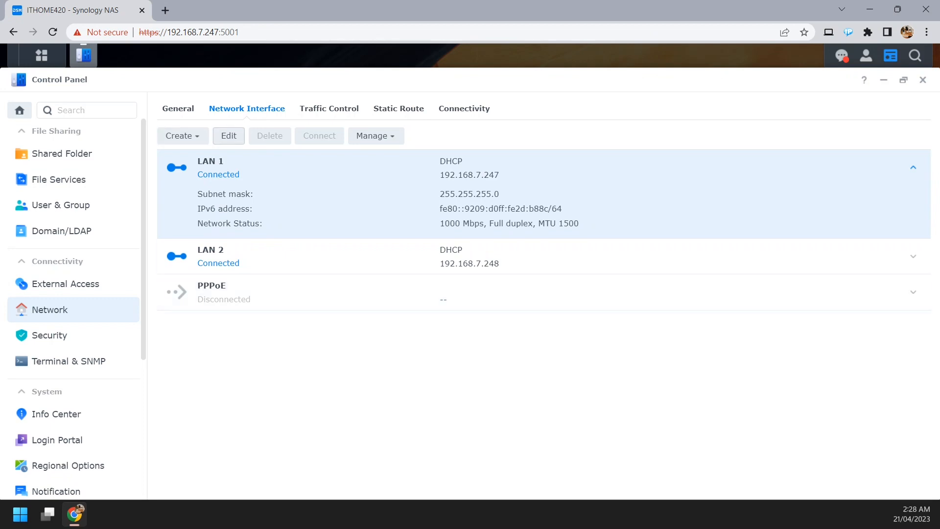
Switch LAN 1's IPv4 settings to manual configuration and set the IP address to 192.168.7.230.
left_click(228, 136)
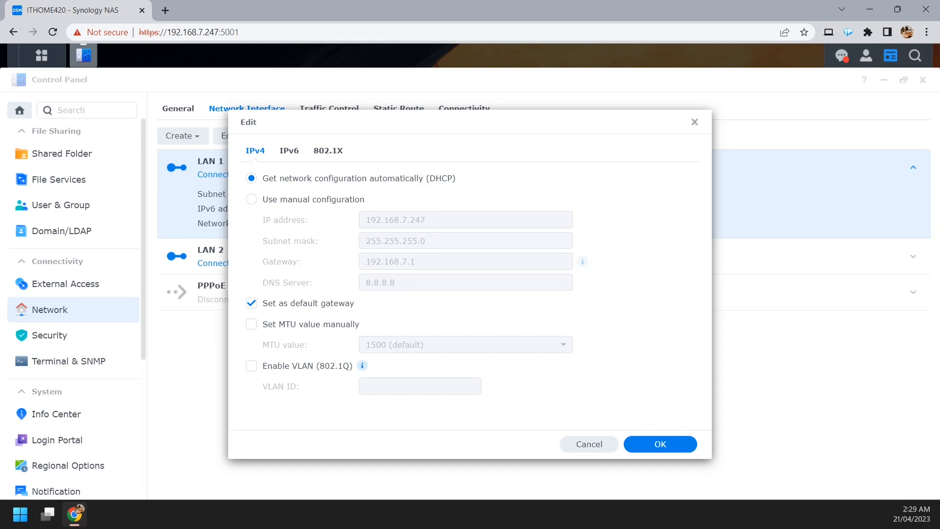
left_click(251, 199)
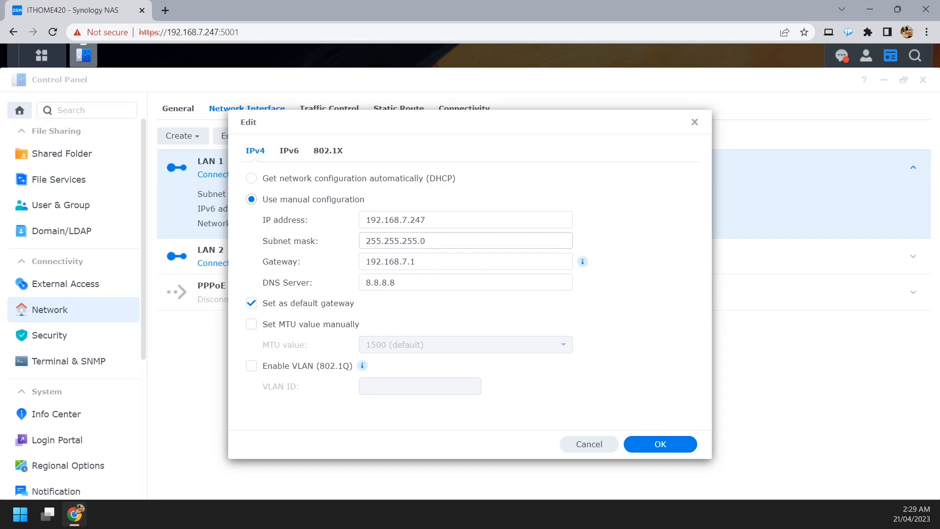
left_click(427, 220)
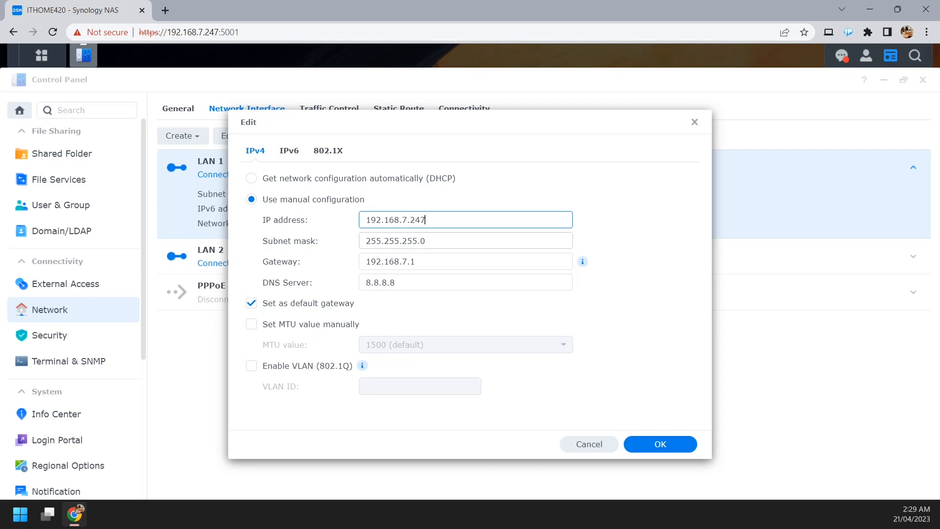
key("shift+Left")
key("shift+Left")
type("30")
left_click(433, 241)
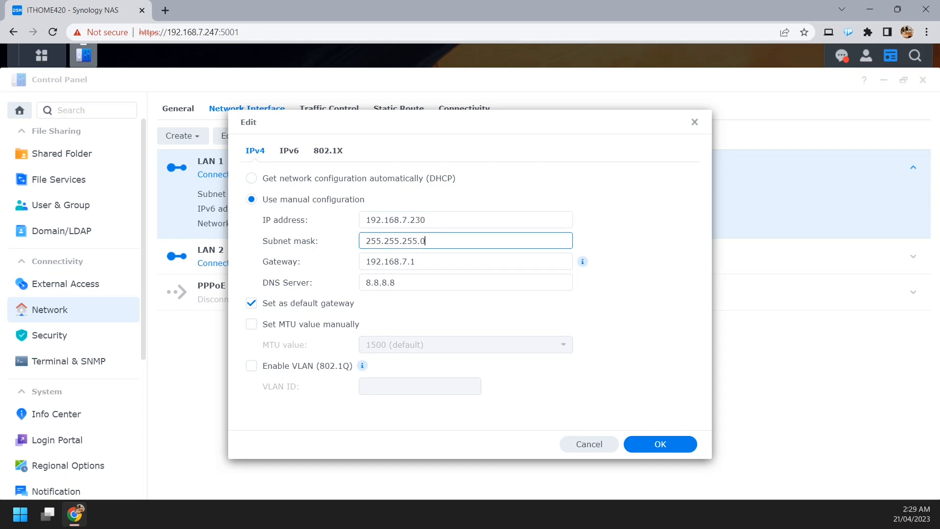
left_click(433, 261)
left_click(433, 283)
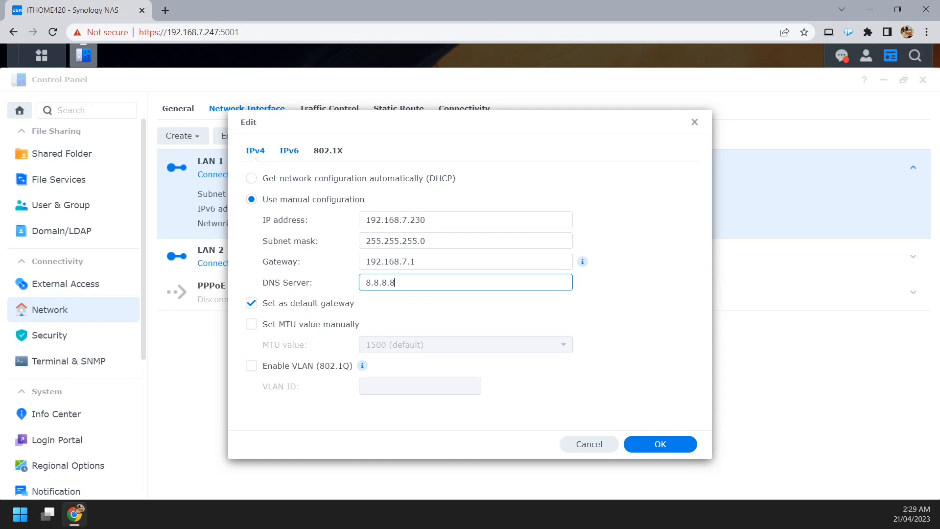
Turn IPv6 setup off for LAN 1 and save the interface's settings with its manual IPv4 configuration.
left_click(289, 151)
left_click(327, 151)
left_click(288, 150)
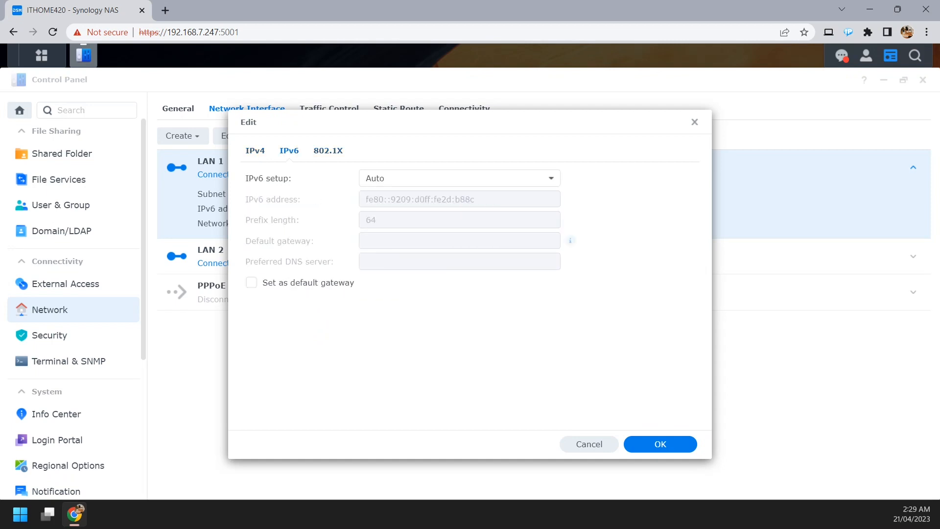
left_click(459, 178)
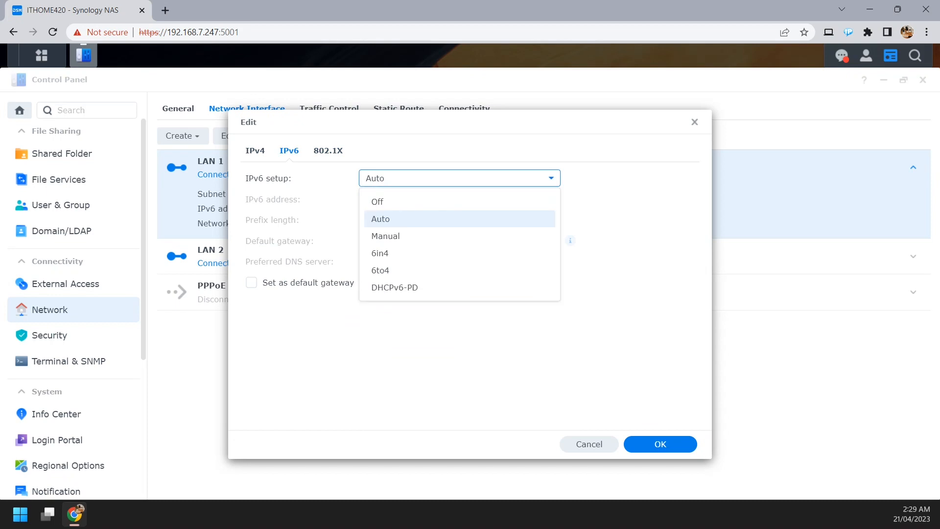
left_click(459, 202)
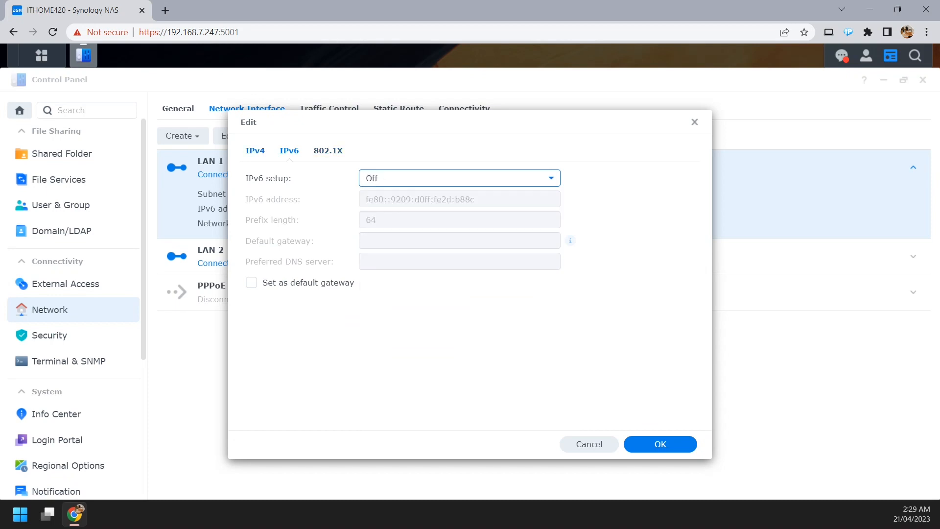
left_click(255, 151)
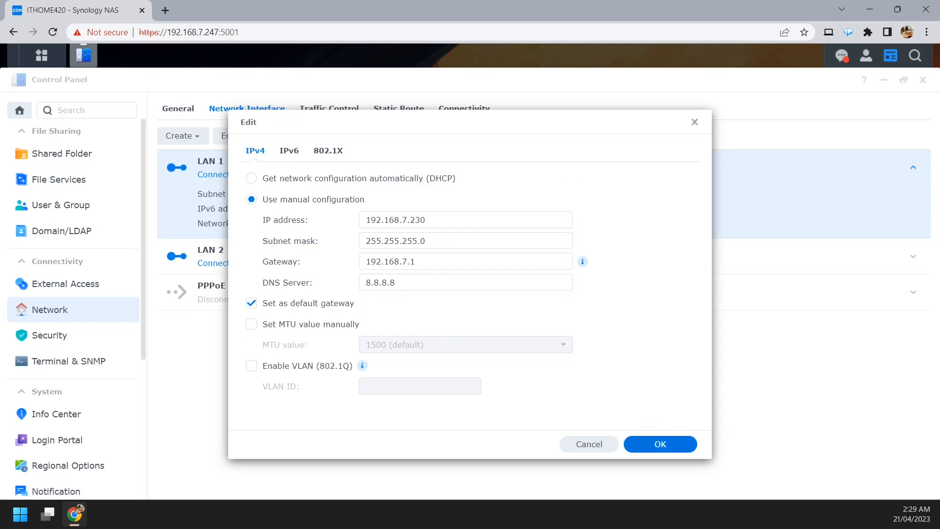
left_click(659, 444)
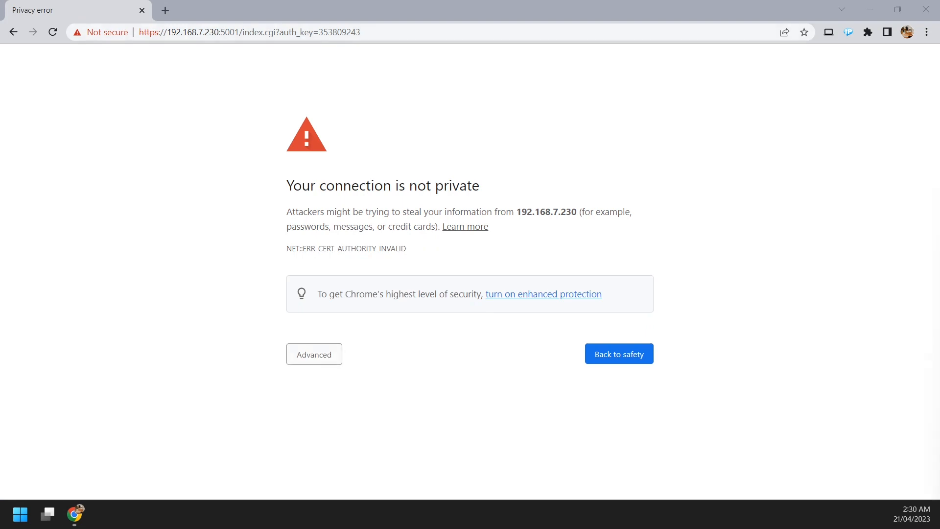
Proceed past the certificate warning to the NAS at 192.168.7.230 and apply the general network settings.
left_click(314, 355)
left_click(346, 448)
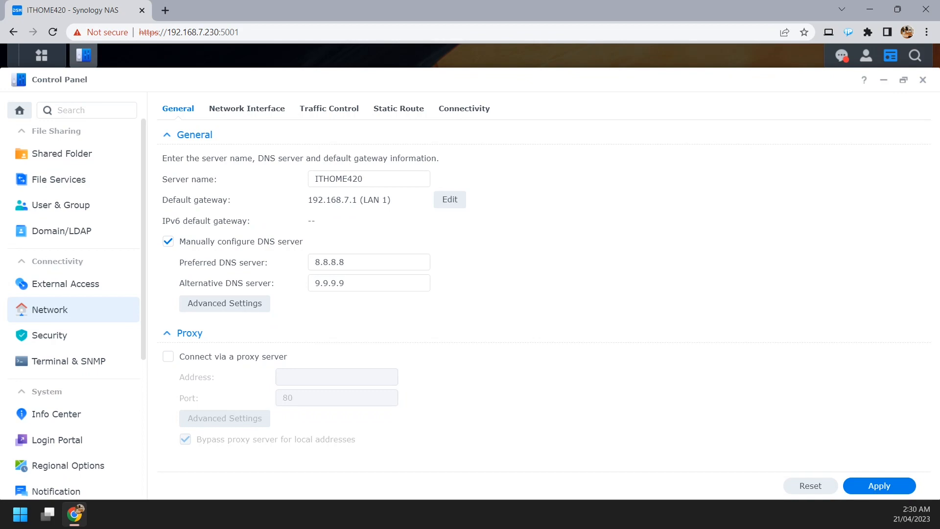
left_click(878, 486)
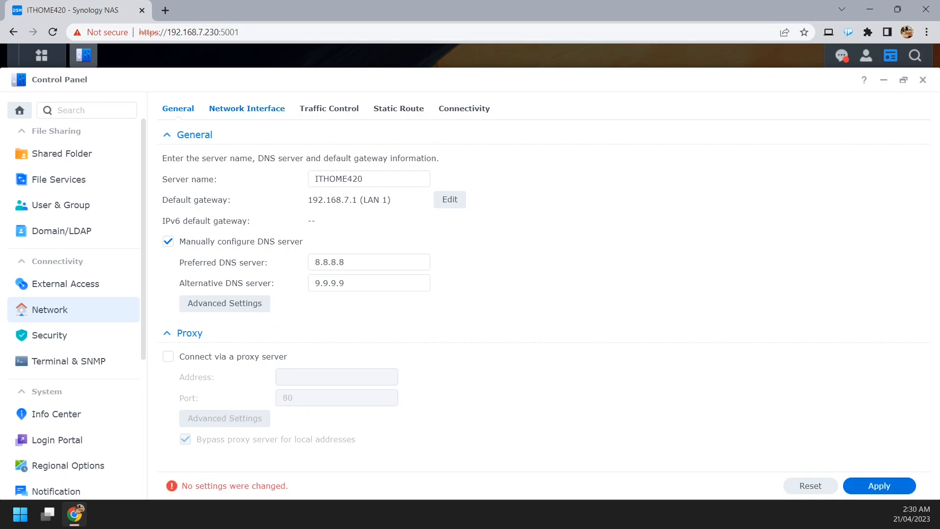
Review LAN 1 and LAN 2 in the list of network interfaces and expand the details of LAN 2.
left_click(246, 108)
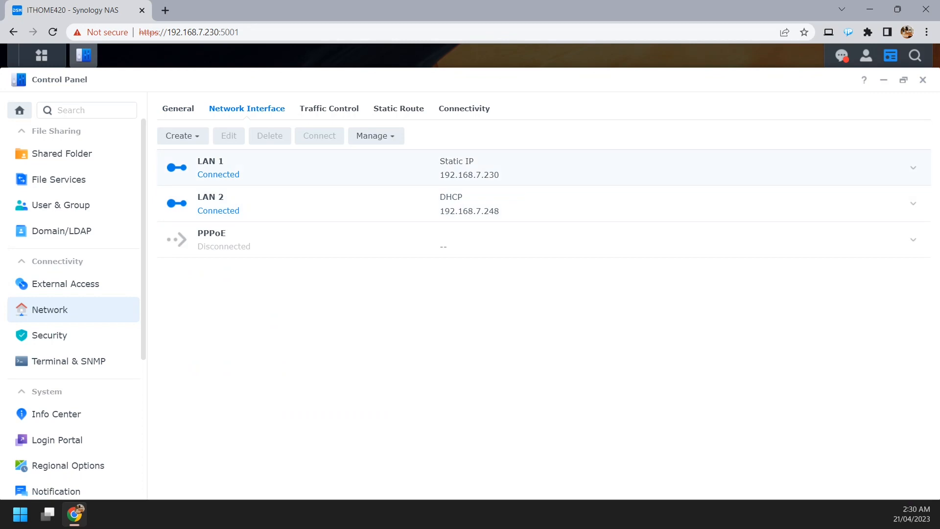
left_click_drag(474, 162, 447, 162)
left_click(447, 163)
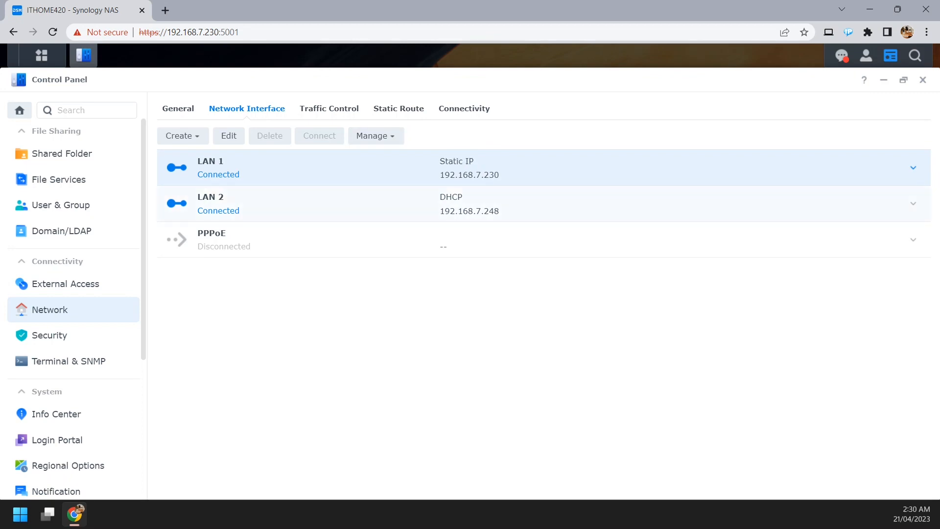
left_click(353, 203)
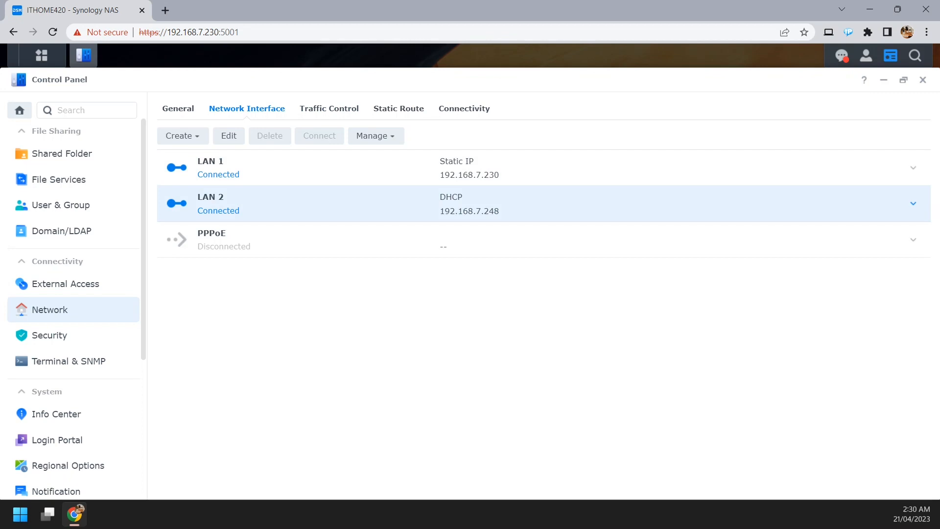
left_click(353, 167)
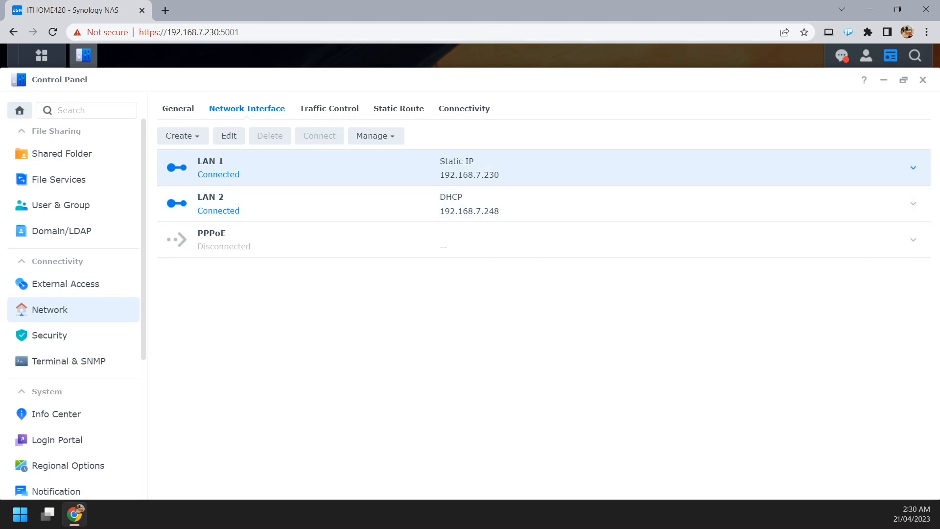
left_click(352, 203)
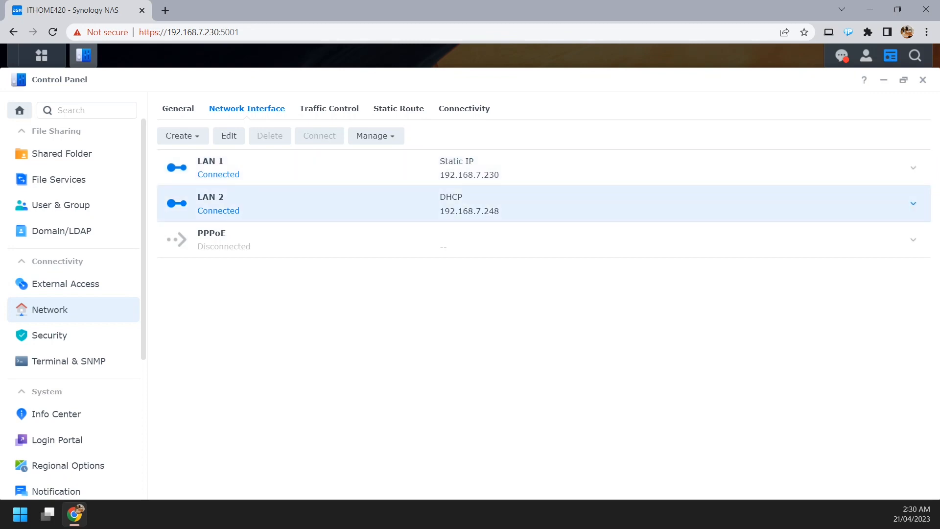
left_click(912, 203)
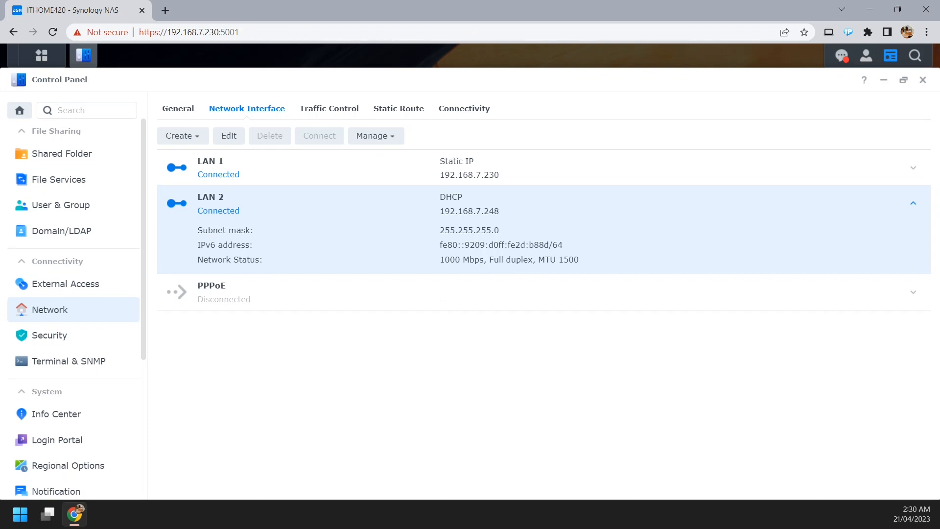
Switch LAN 2's IPv4 settings to manual configuration and set the IP address to 192.168.7.231.
left_click(229, 135)
left_click(251, 199)
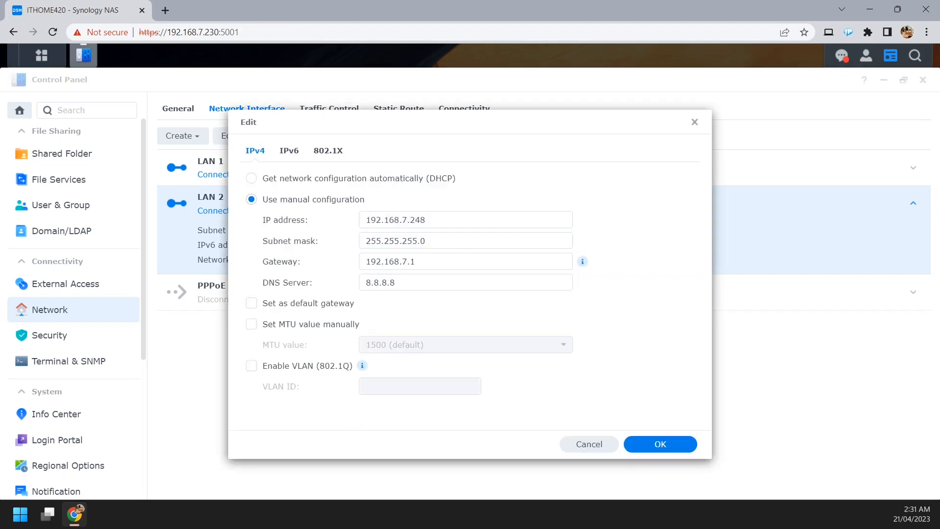
left_click_drag(415, 220, 425, 219)
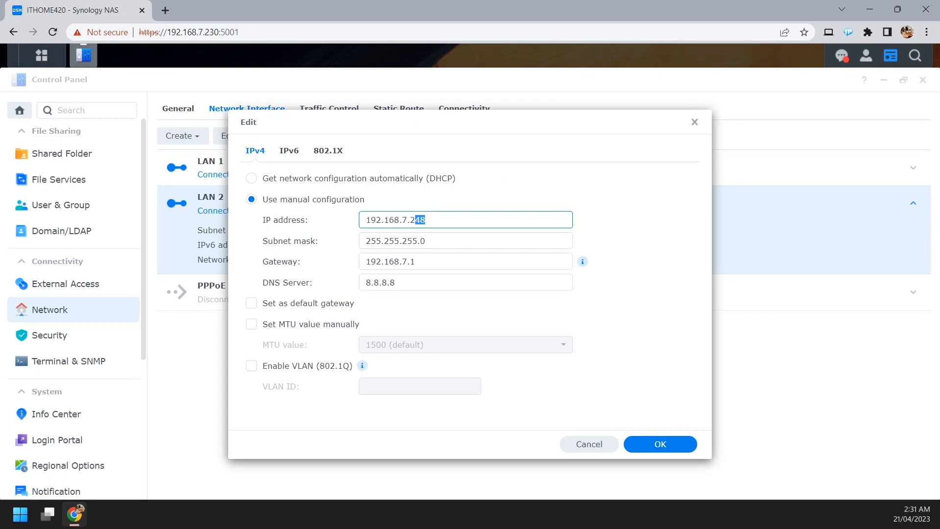
type("31")
key("Tab")
key("Tab")
key("Tab")
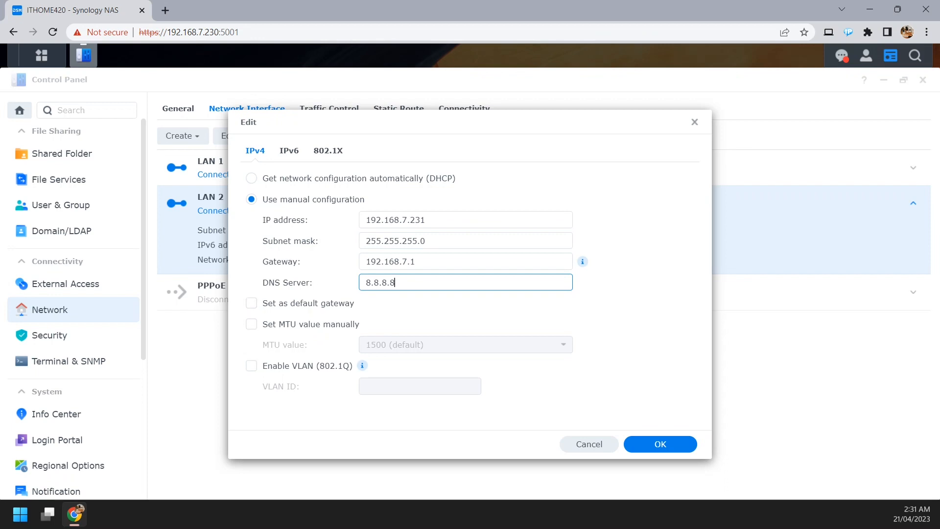
key("shift+Tab")
key("ctrl+a")
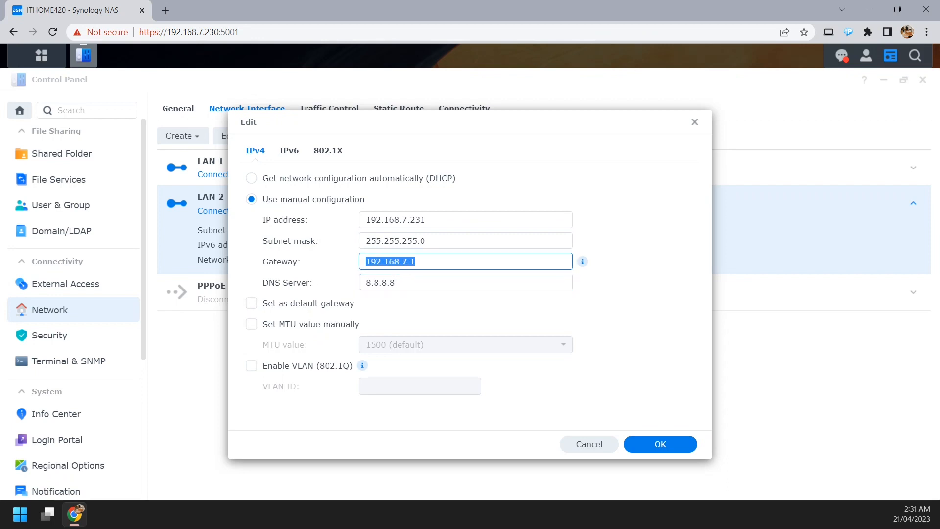
left_click(416, 261)
Turn IPv6 setup off for LAN 2 and save the interface's settings.
left_click(289, 150)
left_click(460, 179)
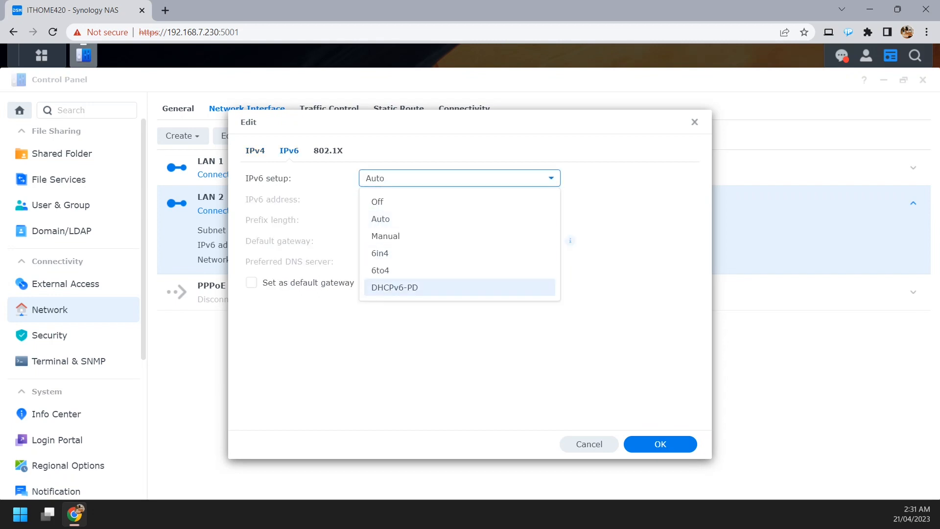
left_click(412, 201)
left_click(661, 443)
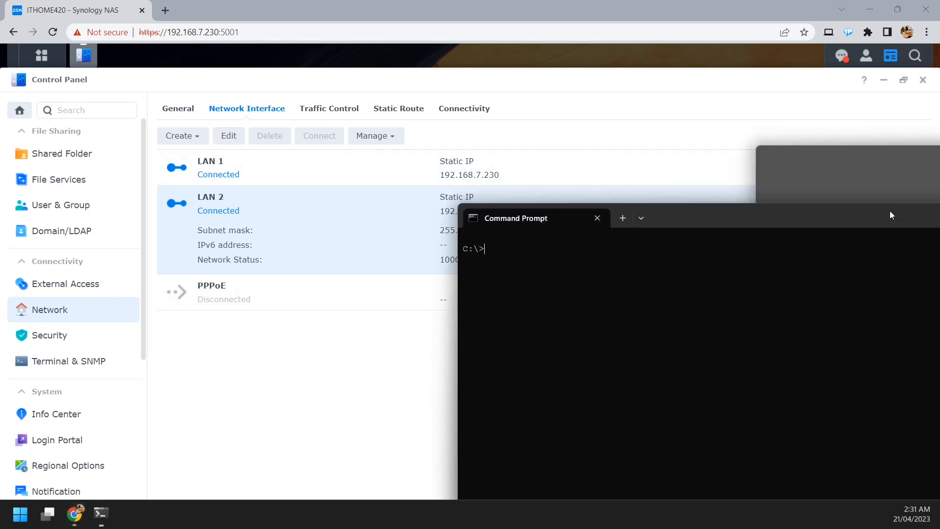
Switch to Command Prompt and ping LAN 1's address, 192.168.7.230.
left_click_drag(888, 210, 637, 97)
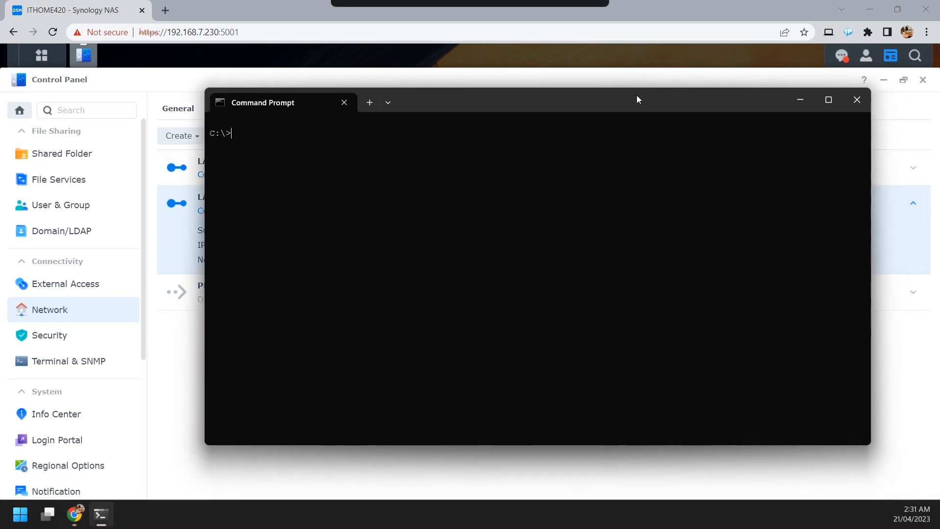
type("ping ")
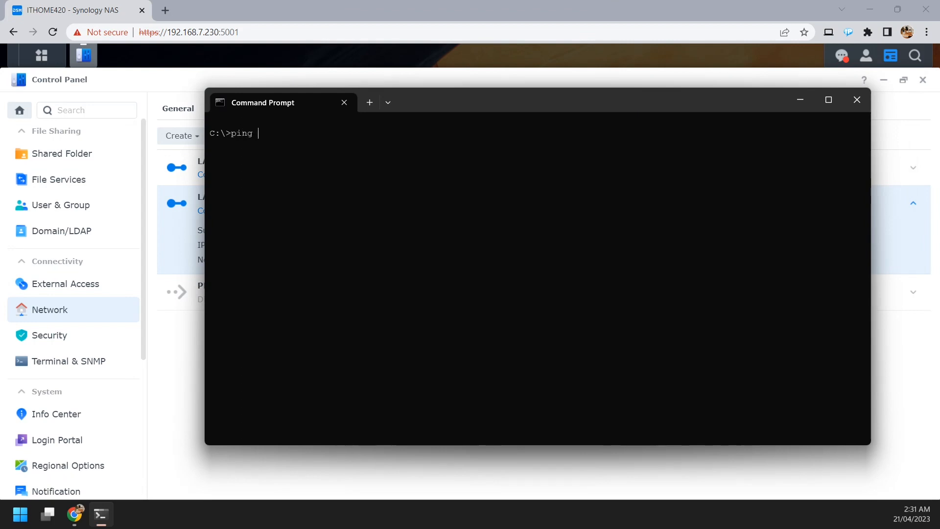
type("192.168.7.230")
key("Return")
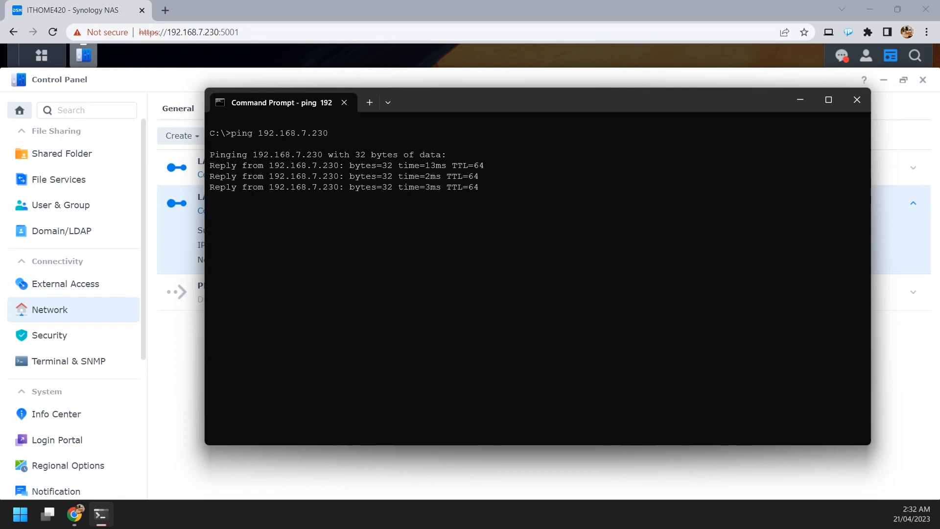
Ping LAN 2's address, 192.168.7.231, and close Command Prompt.
key("Up")
key("BackSpace")
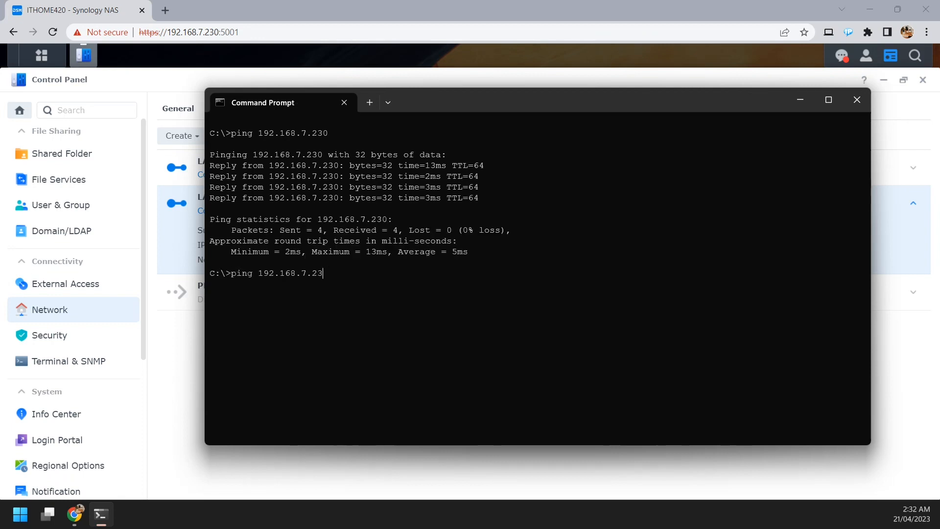
type("1")
key("Return")
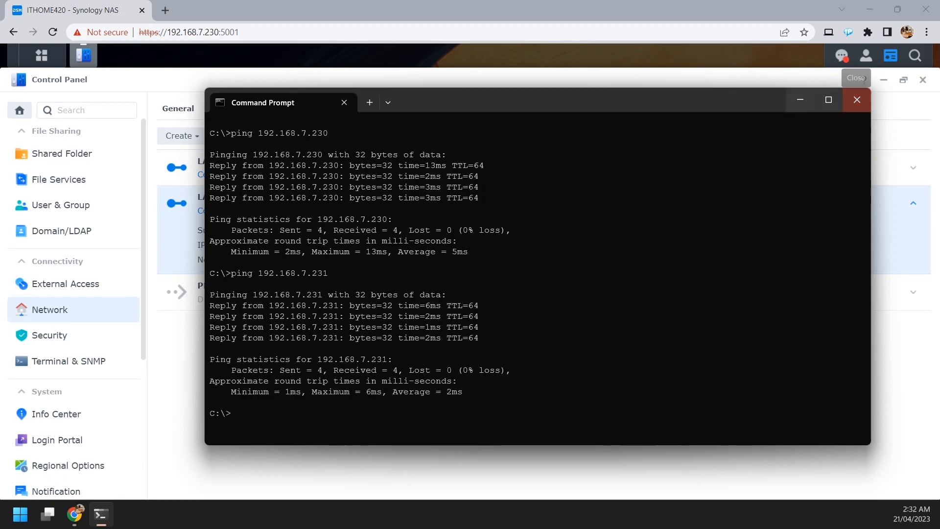
left_click(856, 100)
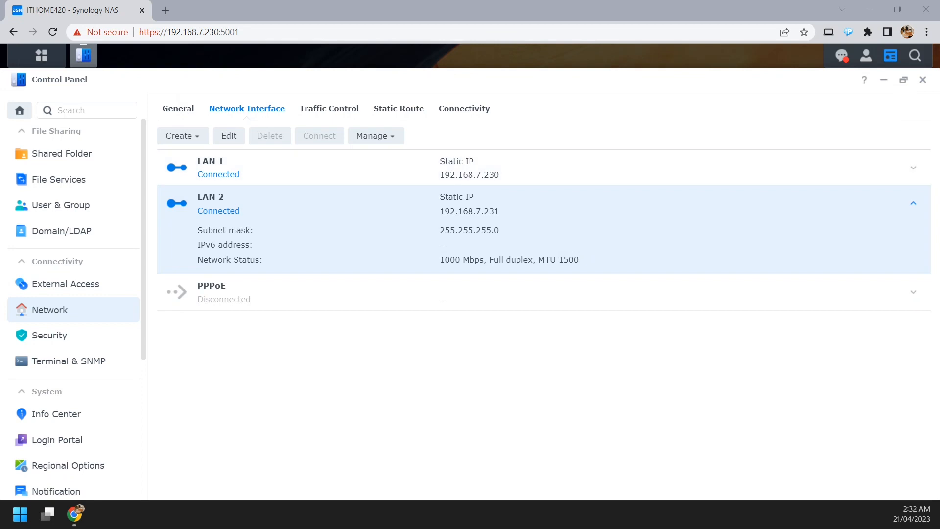
View the connection methods offered for a new VPN profile without creating one.
left_click(182, 135)
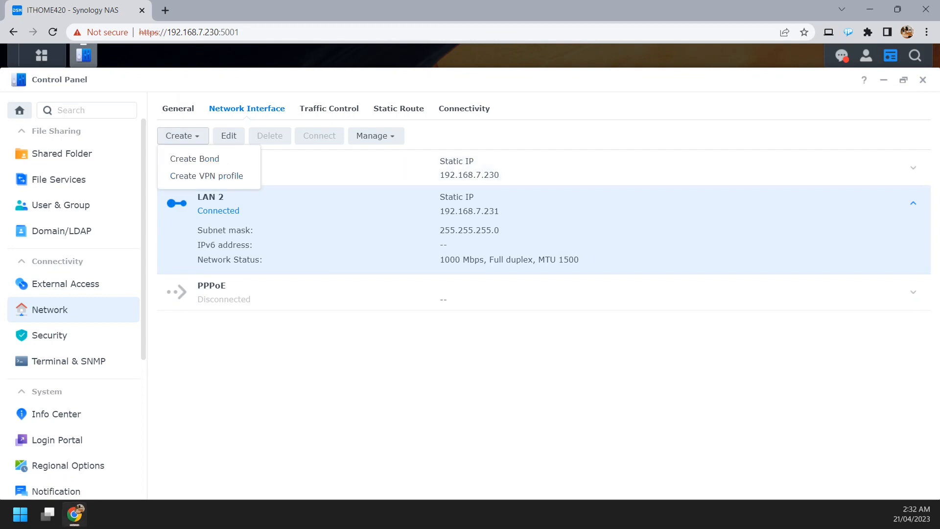
left_click(206, 175)
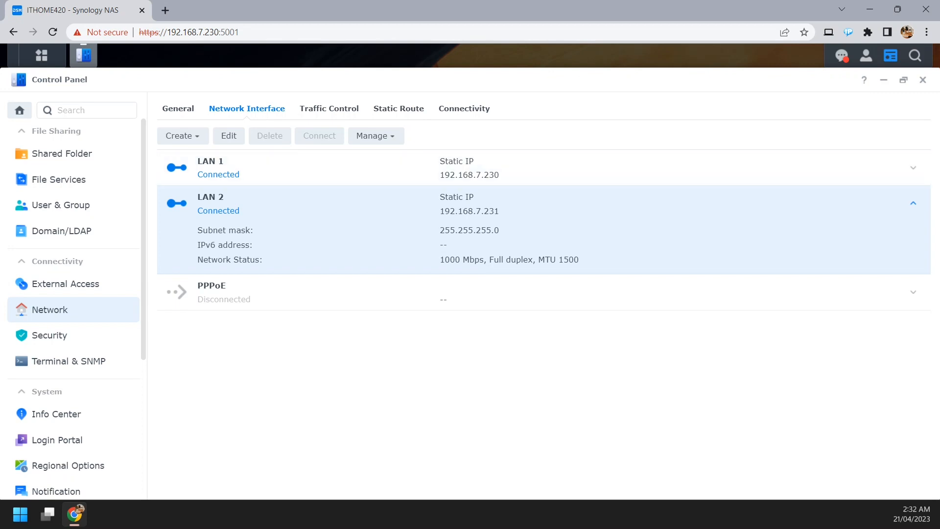
left_click(245, 168)
left_click(244, 205)
left_click(182, 136)
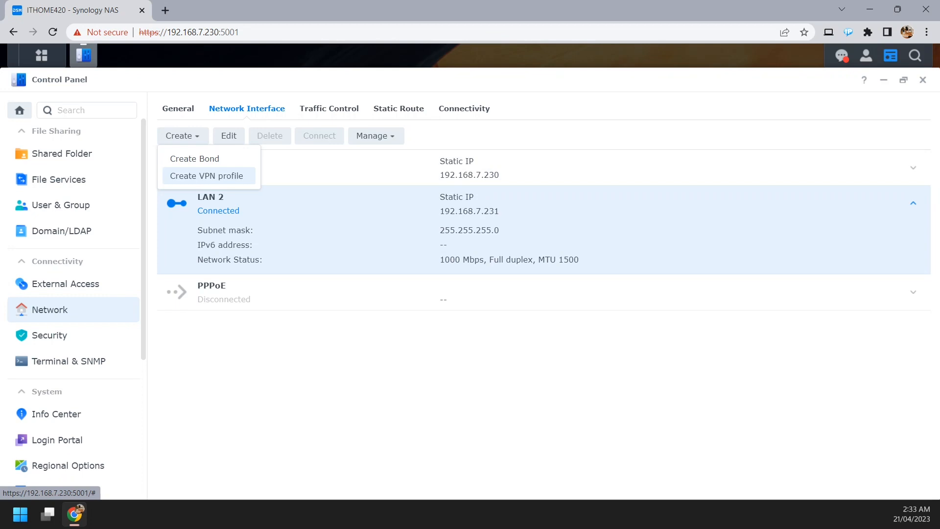
left_click(206, 175)
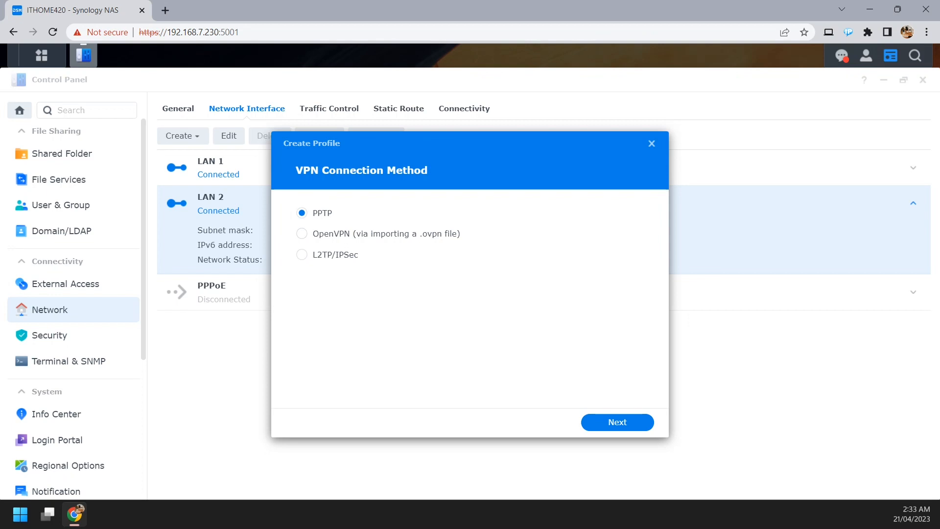
left_click(651, 143)
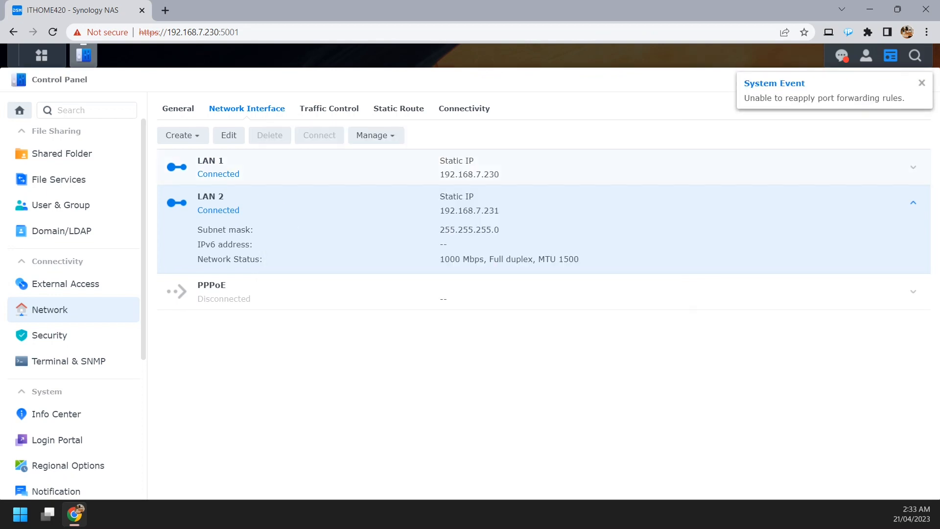
Create an Adaptive Load Balancing bond from LAN 1 and LAN 2 with manual IP address 192.168.7.230, set as default gateway.
left_click(182, 136)
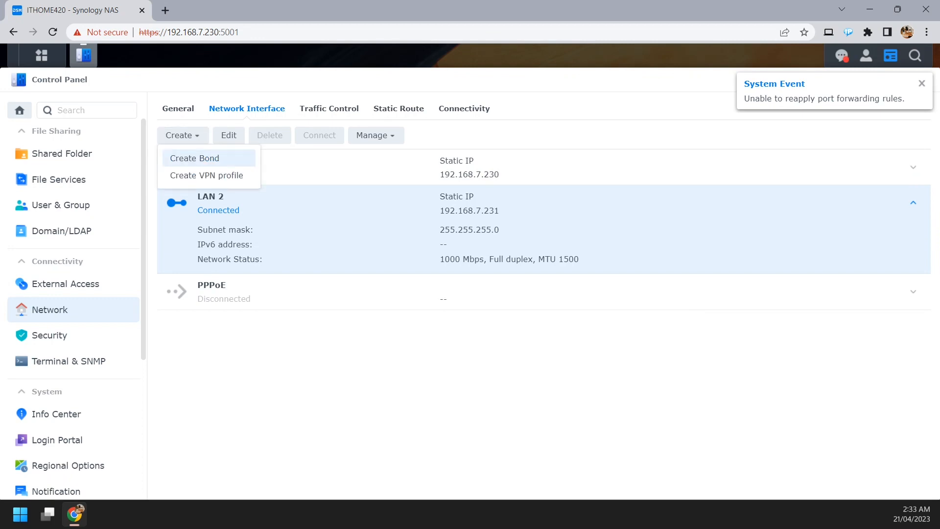
left_click(188, 158)
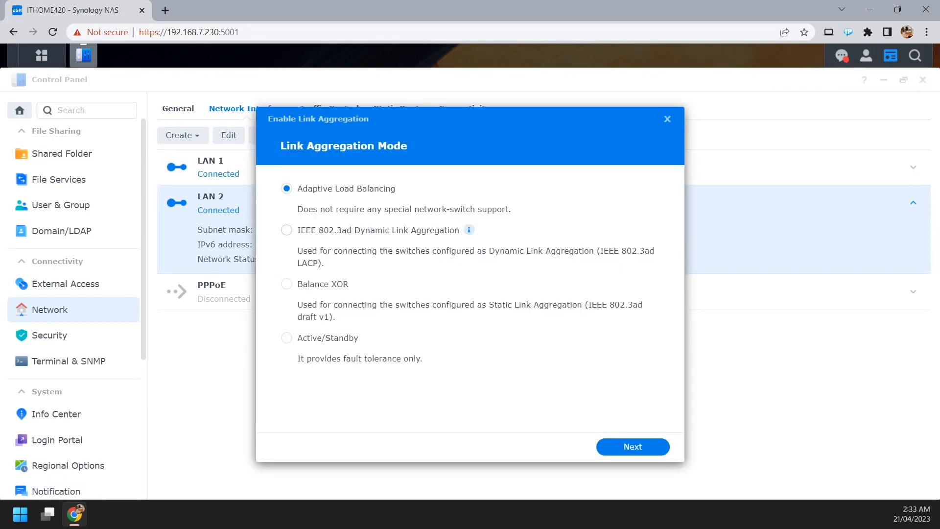
left_click(287, 338)
left_click(286, 189)
left_click(632, 447)
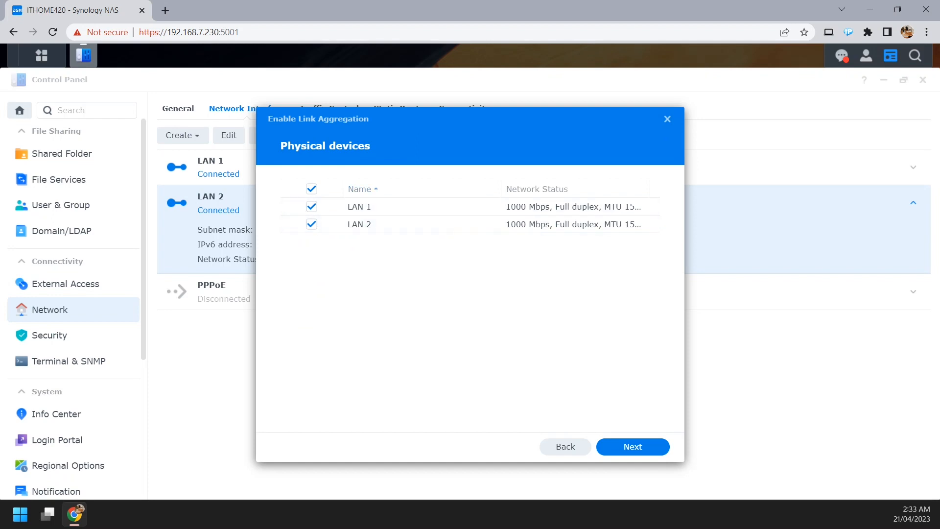
left_click(632, 447)
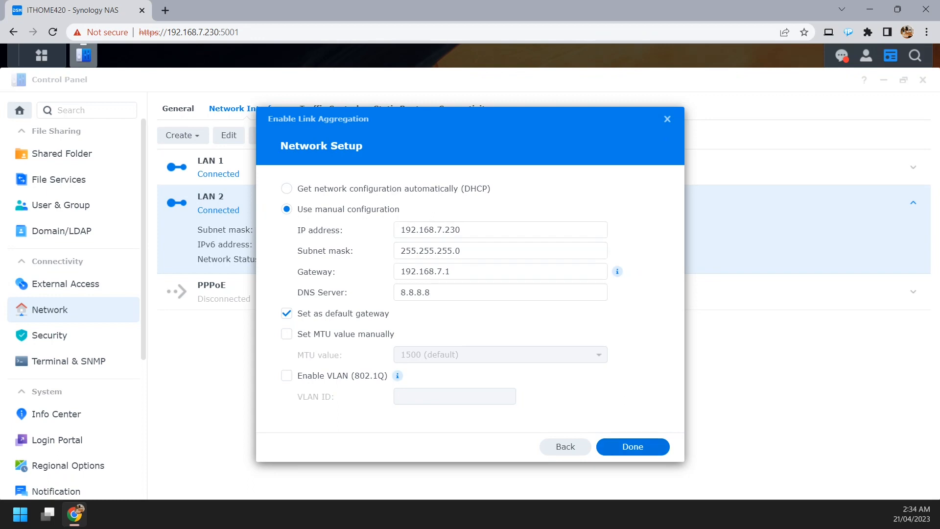
left_click(632, 446)
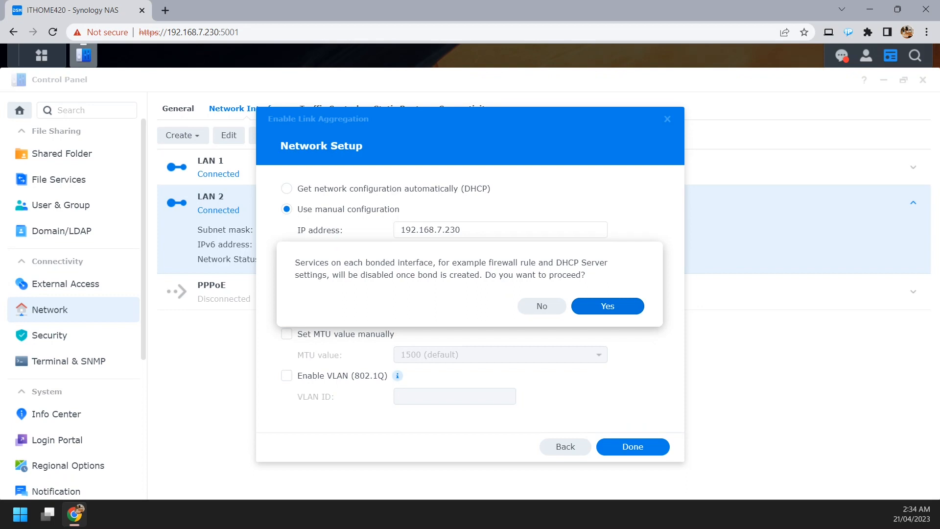
left_click(607, 306)
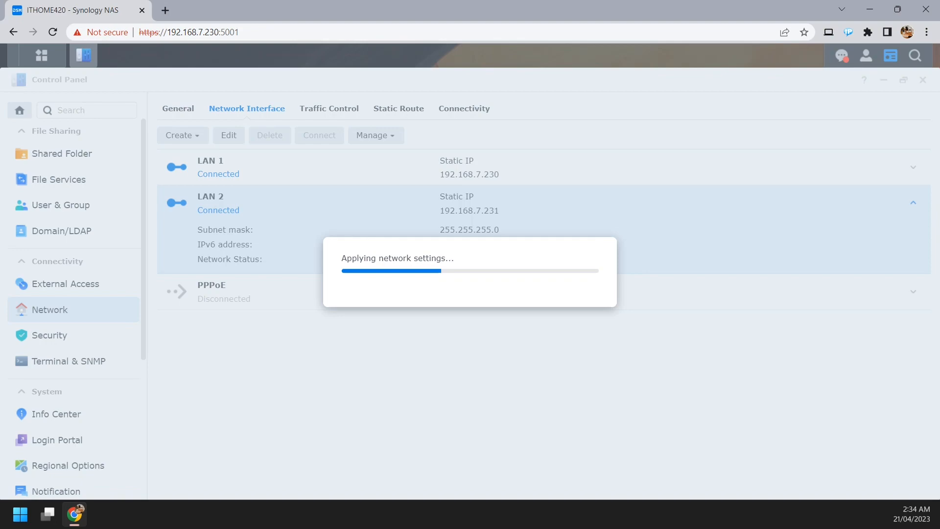
In Command Prompt, stop the continuous ping of 192.168.7.230, then ping LAN 2's former address, 192.168.7.231, and put the window away.
left_click_drag(939, 294, 858, 69)
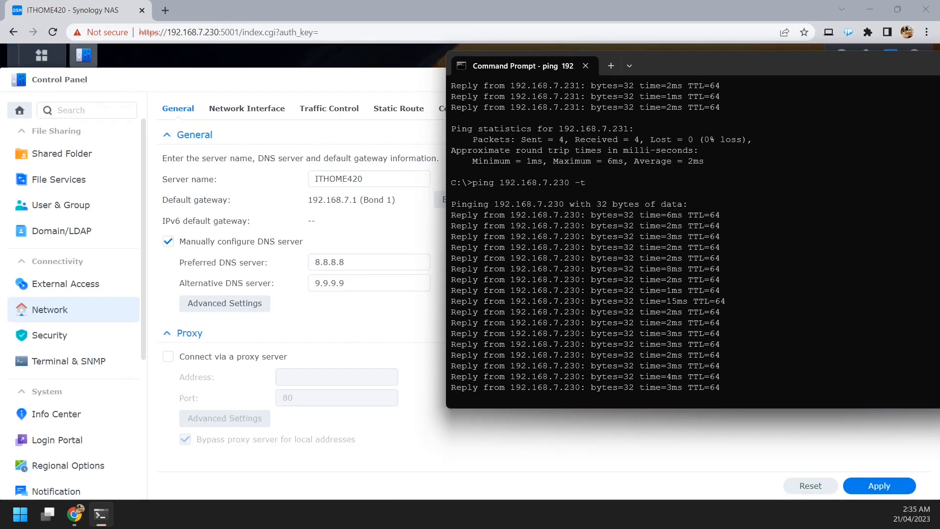
key("ctrl+c")
key("Up")
key("Up")
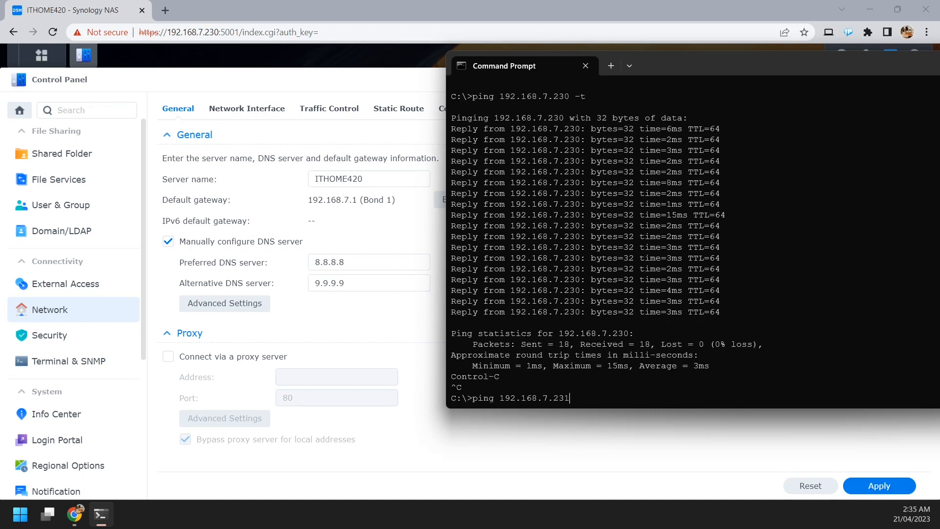
key("Down")
key("Return")
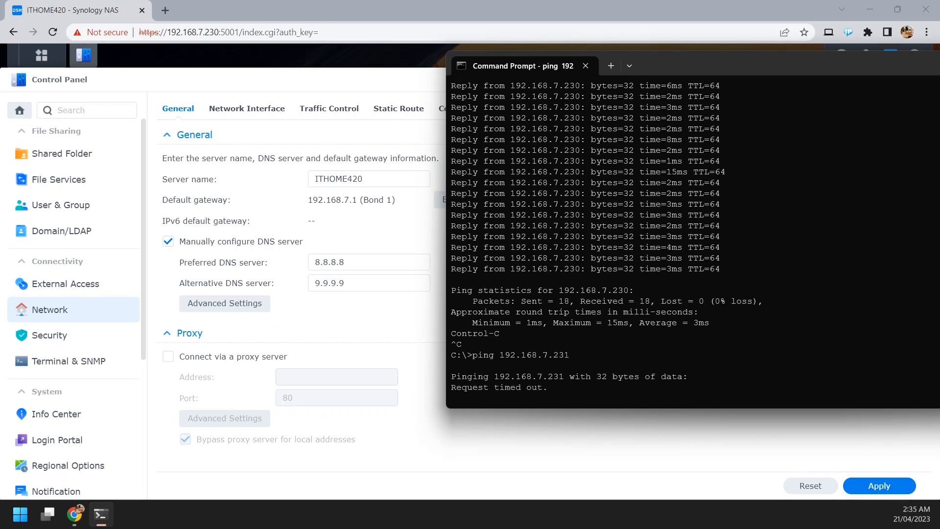
left_click_drag(783, 64, 939, 128)
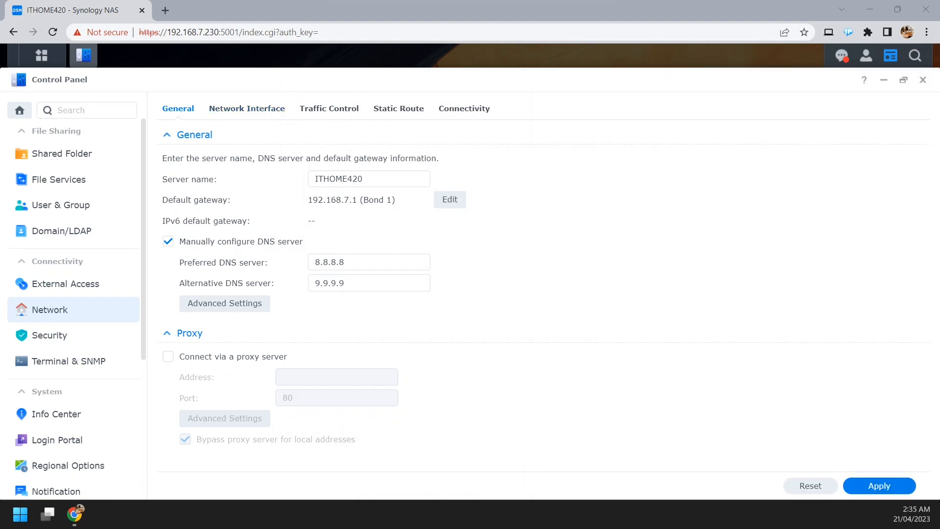
Show the details of Bond 1 in the network interface list, including its member interfaces and network status.
left_click(247, 109)
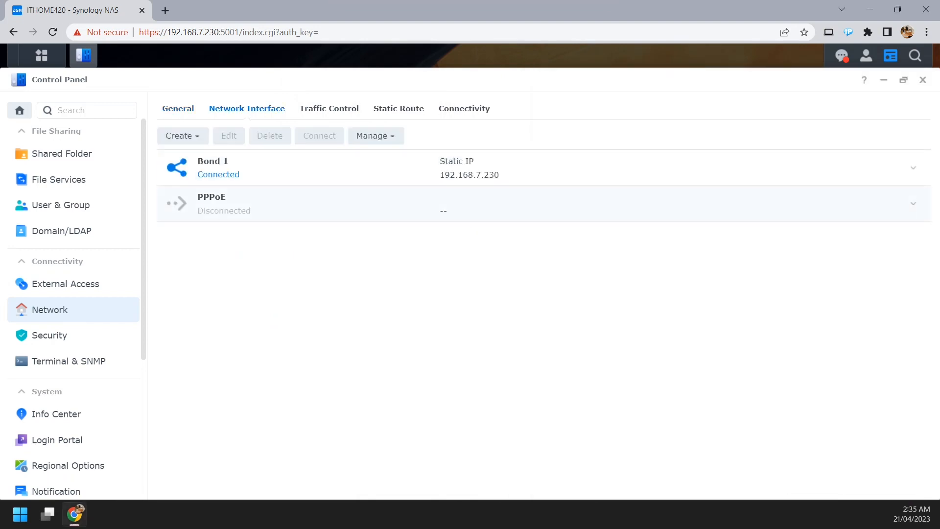
left_click(247, 167)
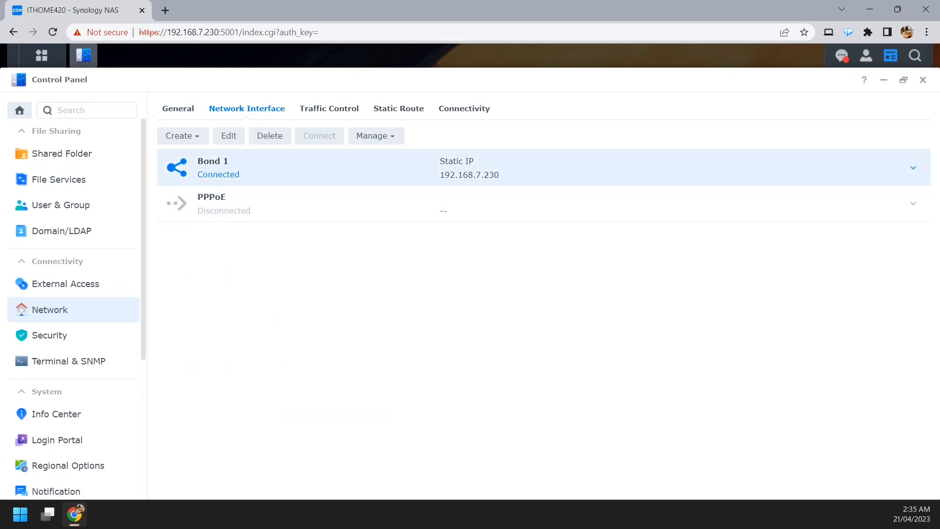
left_click(912, 168)
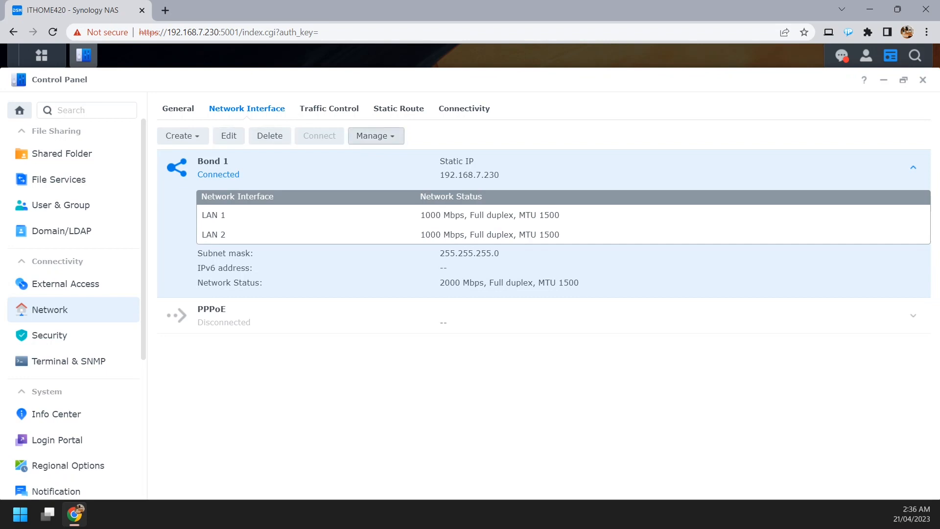
View the Open vSwitch settings and leave them without enabling it.
left_click(376, 136)
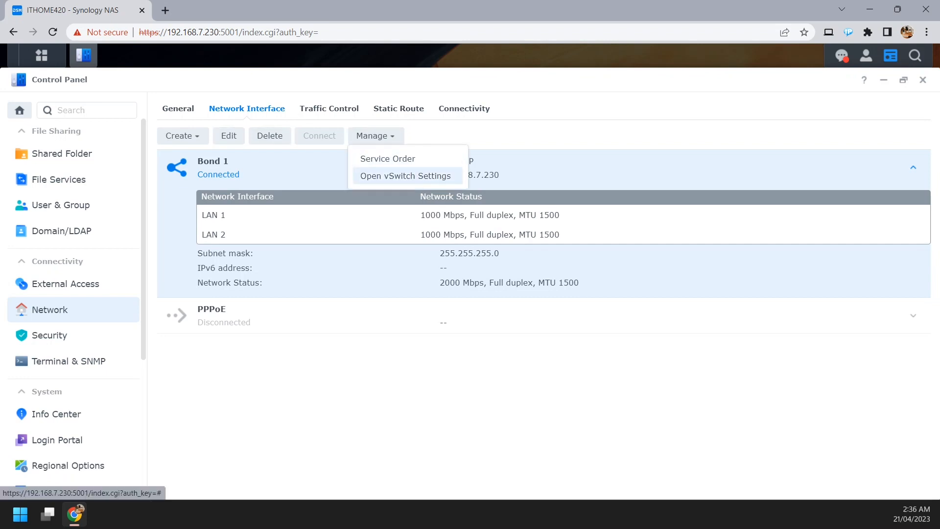
left_click(405, 175)
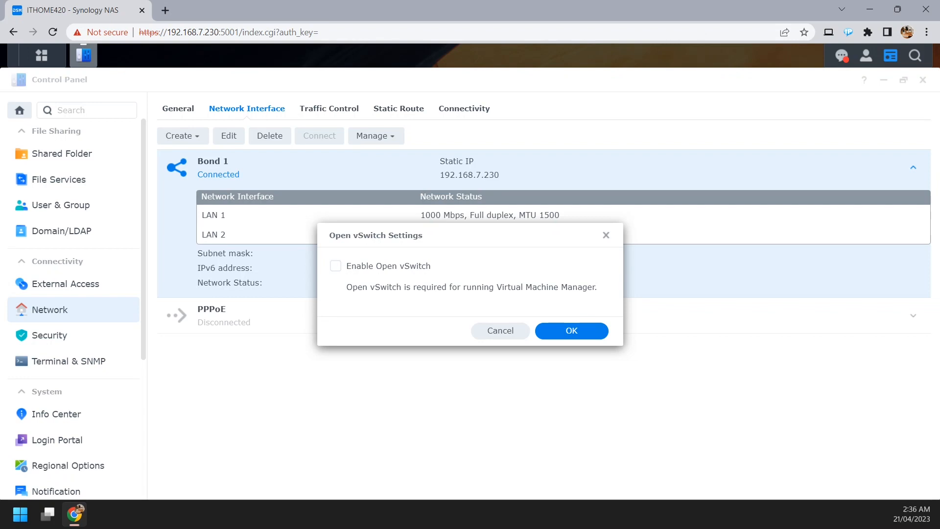
left_click(500, 330)
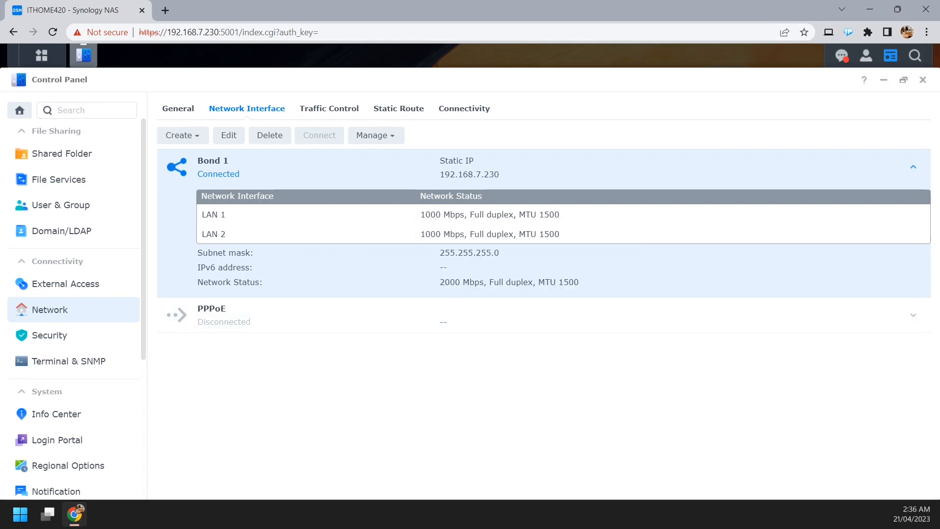
Examine the port, built-in application and bandwidth options for a new traffic control rule on Bond 1 without creating one.
left_click(329, 109)
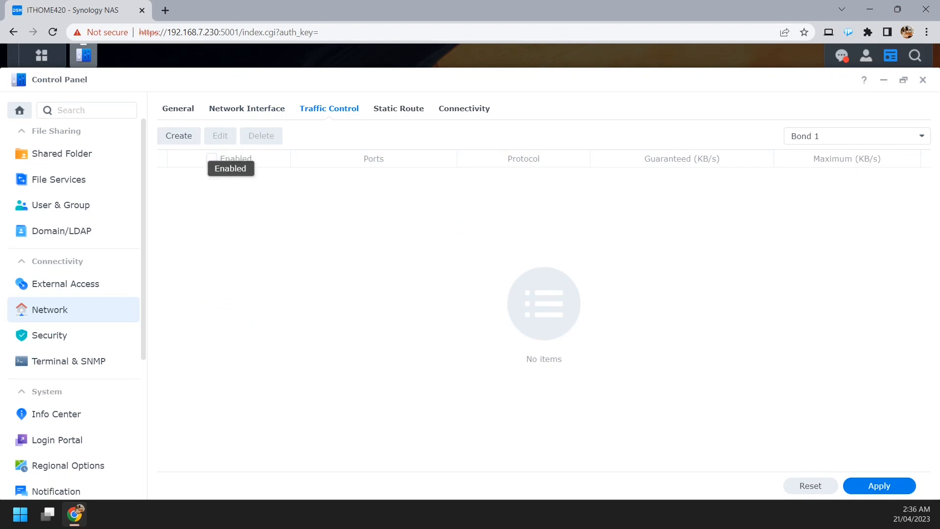
left_click(178, 135)
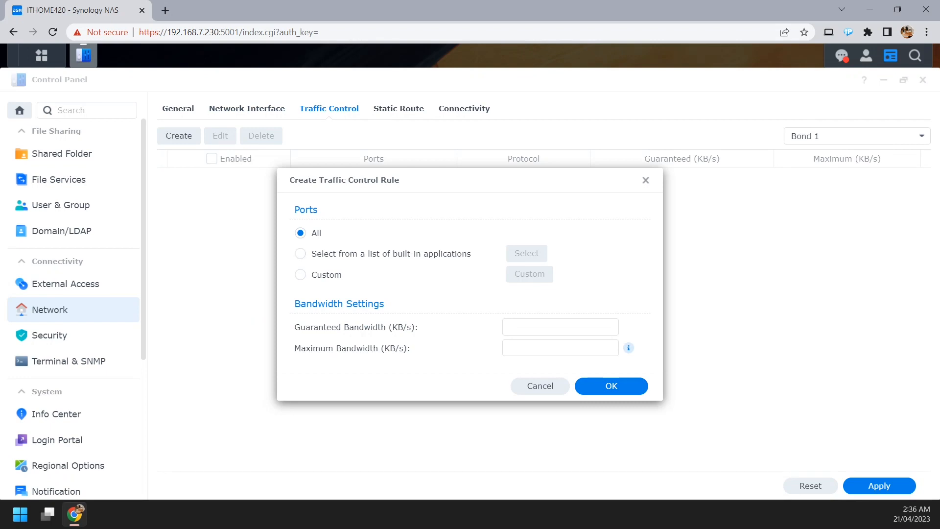
left_click(560, 327)
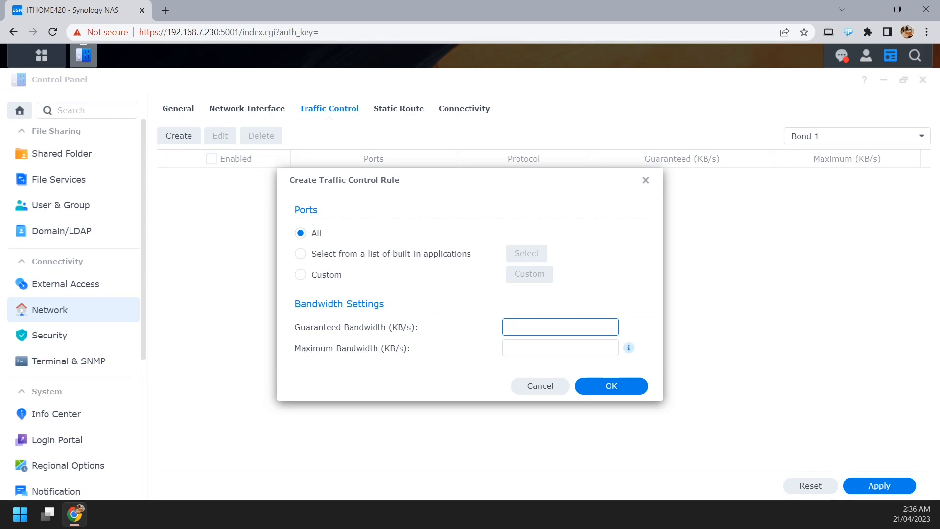
left_click(300, 253)
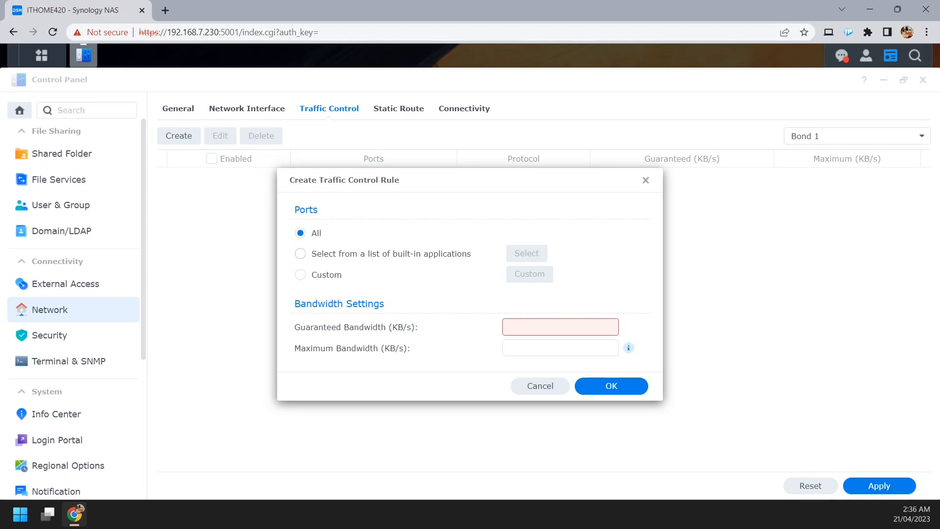
left_click(541, 251)
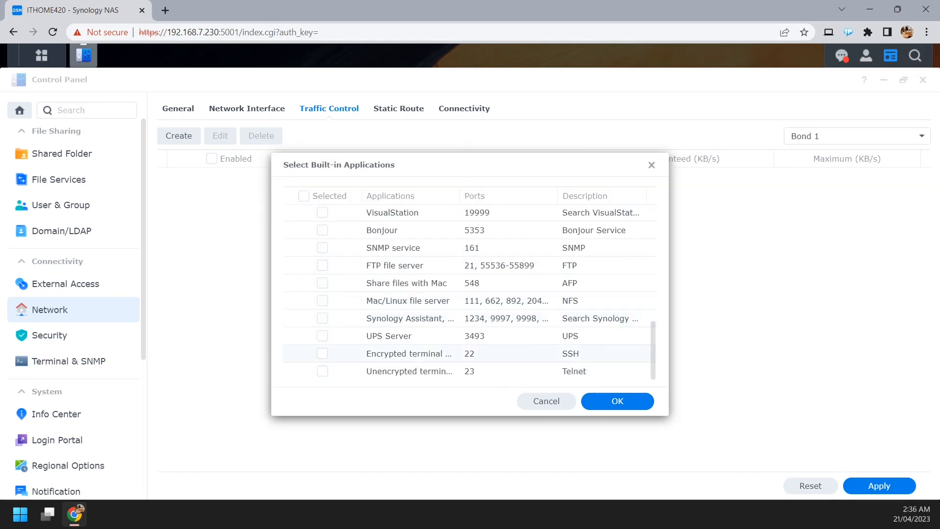
left_click(544, 401)
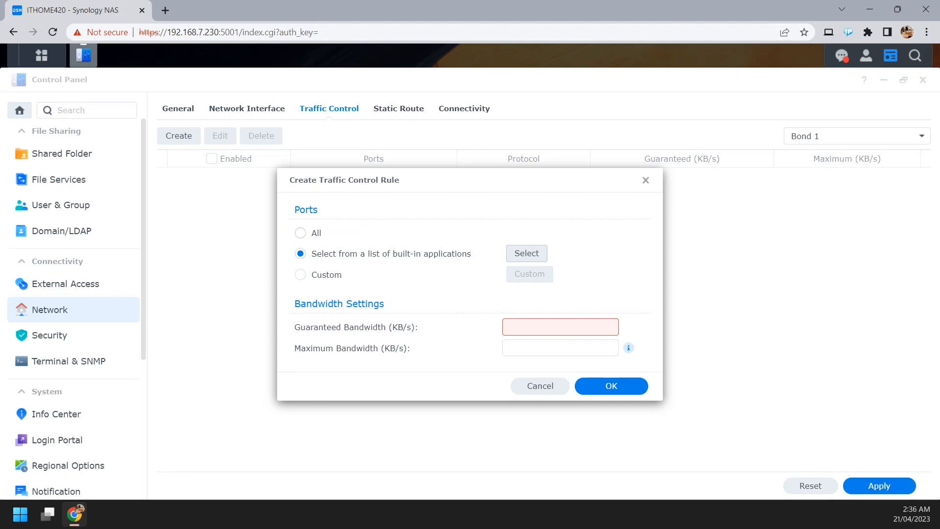
left_click(540, 386)
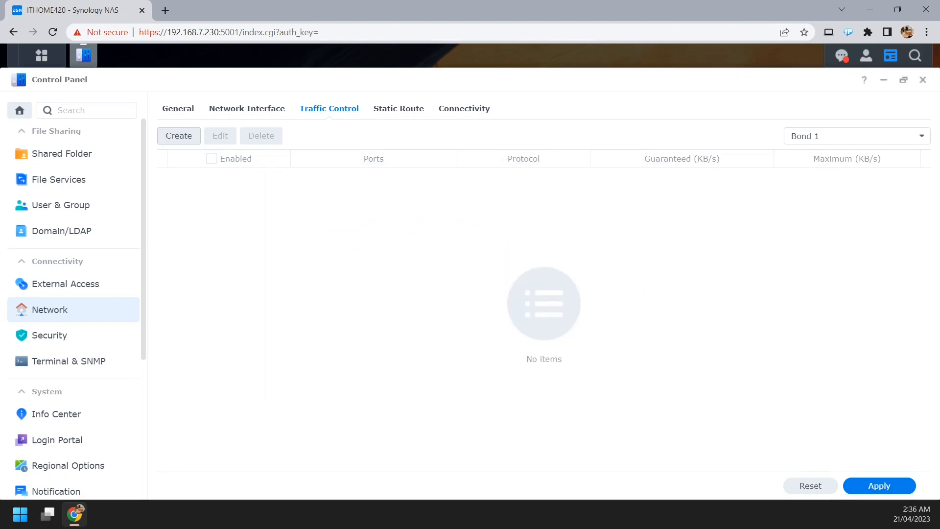
left_click(182, 138)
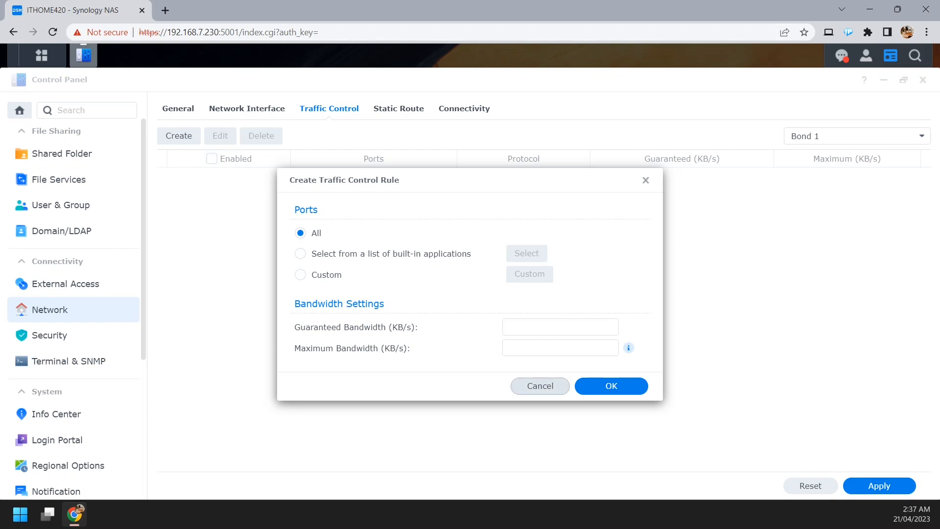
left_click(540, 386)
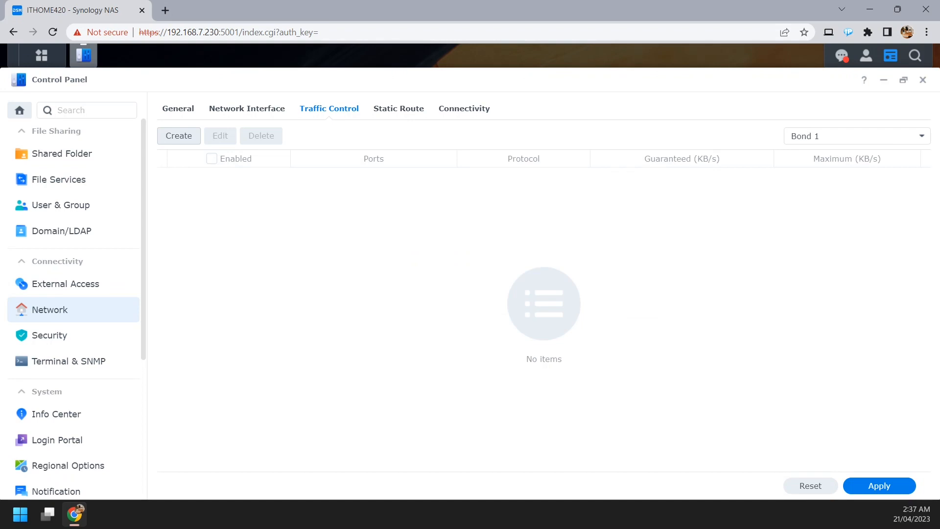
Examine the destination, netmask, gateway and interface fields for a new IPv4 static route without creating one.
left_click(398, 108)
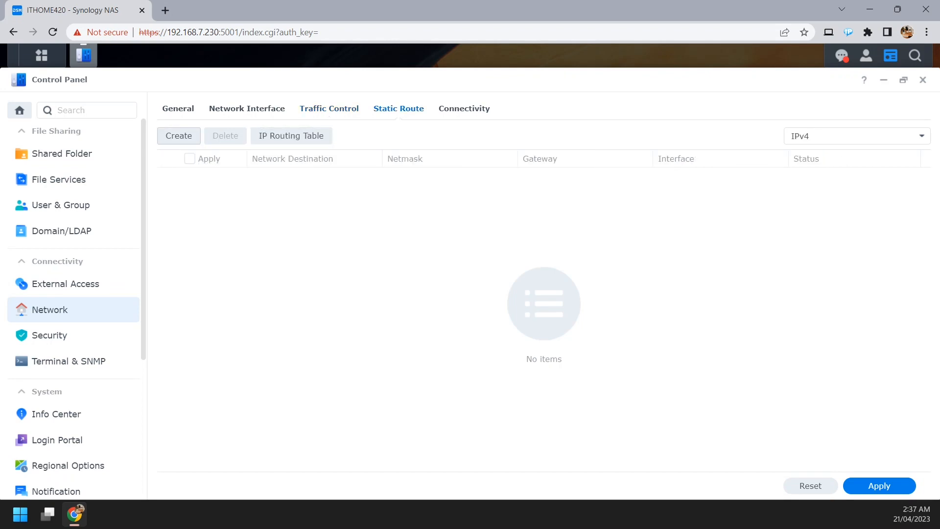
left_click(179, 135)
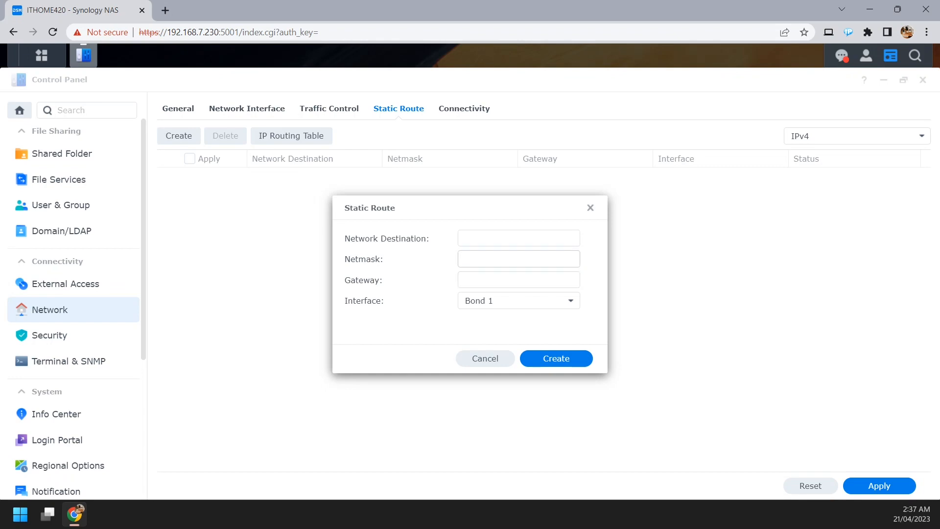
left_click(518, 259)
left_click(518, 238)
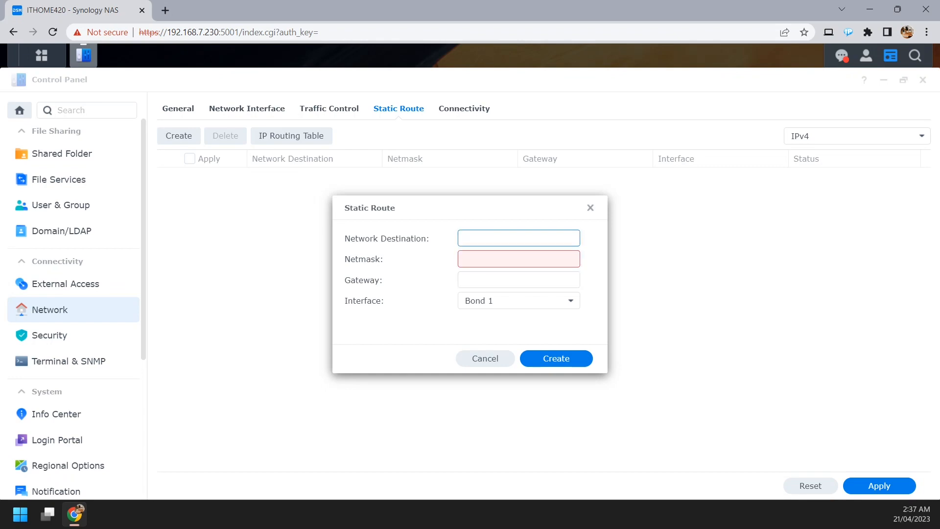
left_click(518, 259)
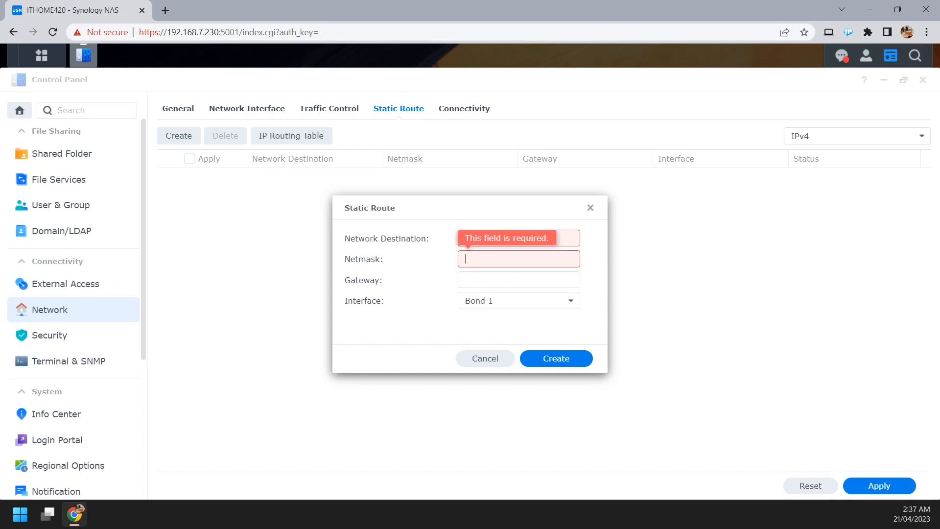
left_click(519, 279)
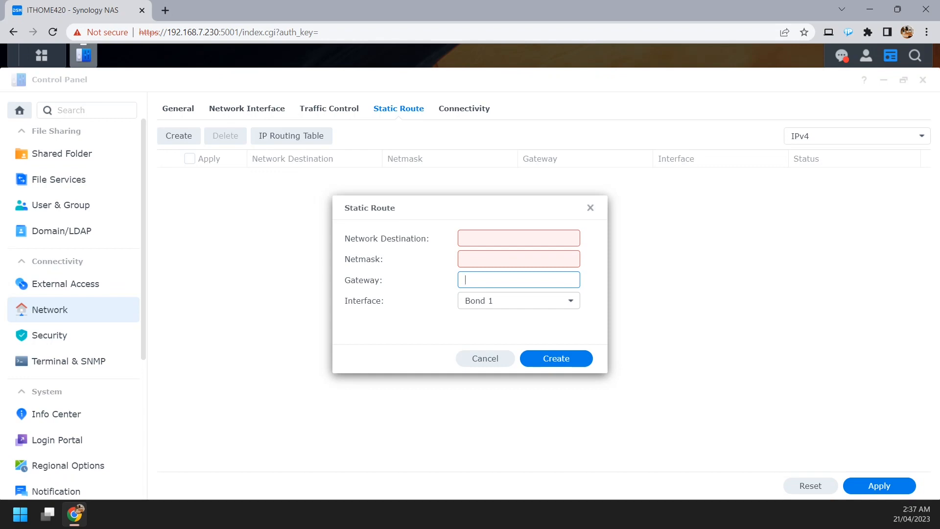
left_click(518, 300)
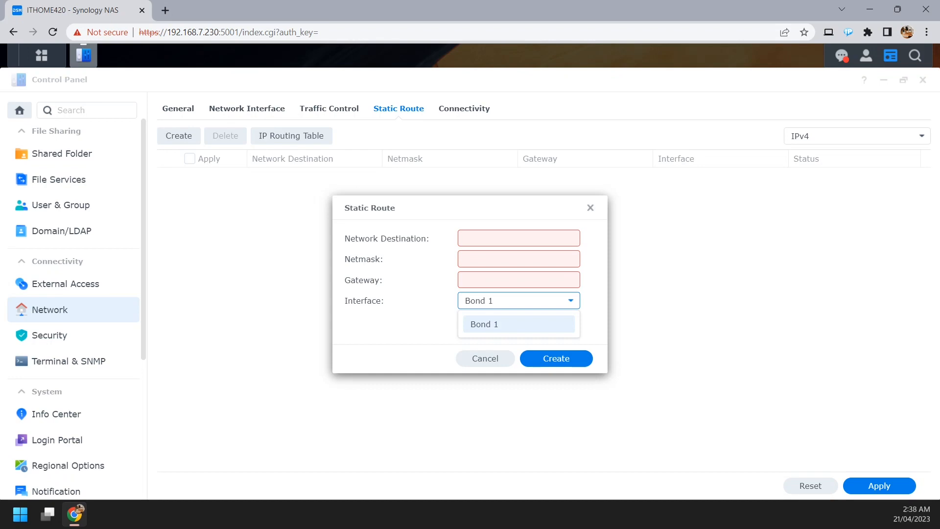
left_click(519, 324)
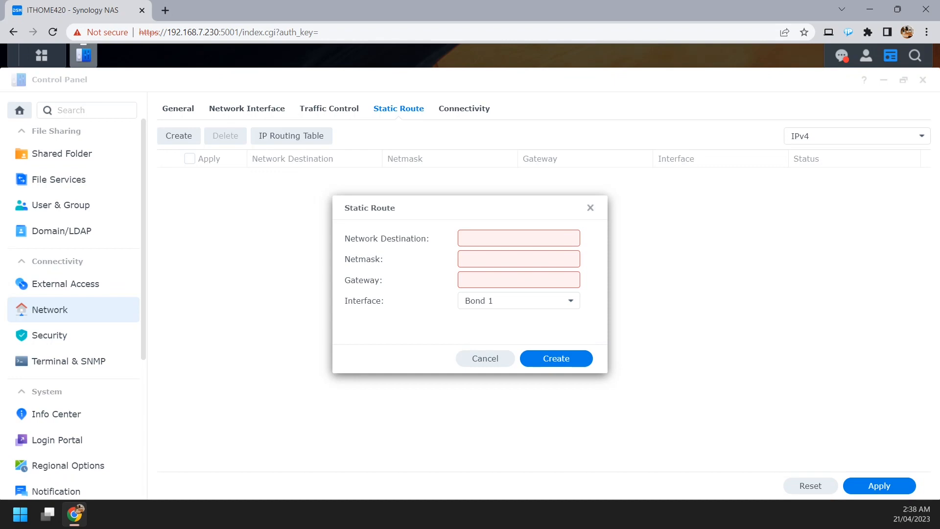
left_click(465, 358)
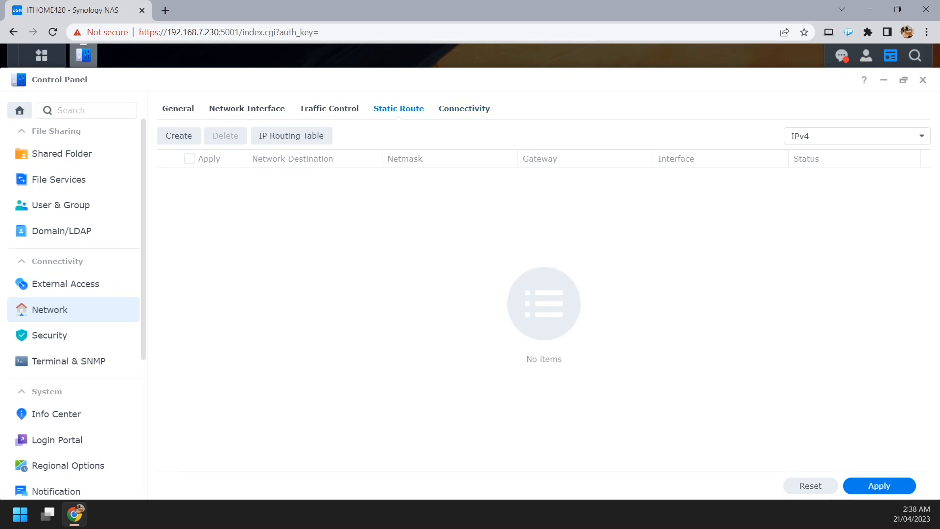
Review the HTTP connectivity settings, then return through the static routes to the traffic control rules.
left_click(463, 108)
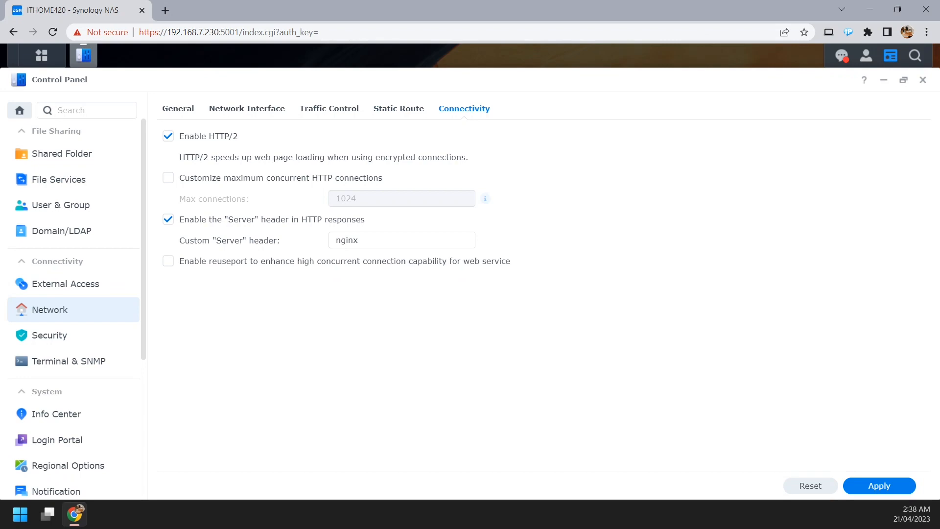
left_click(399, 109)
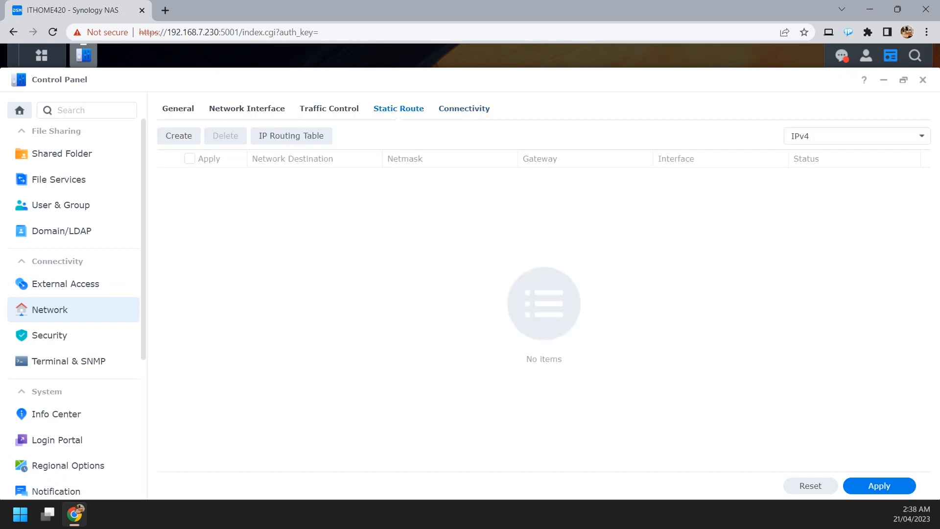
left_click(329, 109)
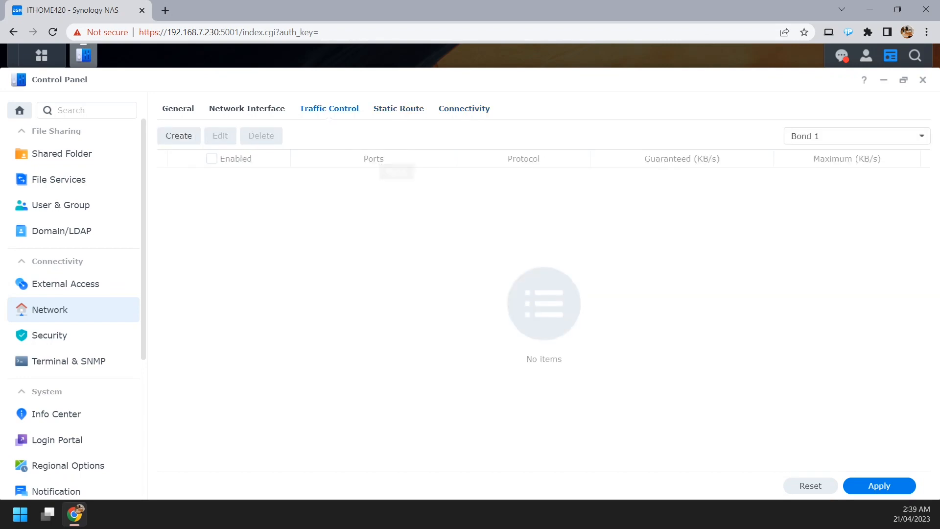
View the PPPoE interface details and examine the PPTP, OpenVPN and L2TP/IPSec methods for a new VPN profile without creating one.
left_click(246, 109)
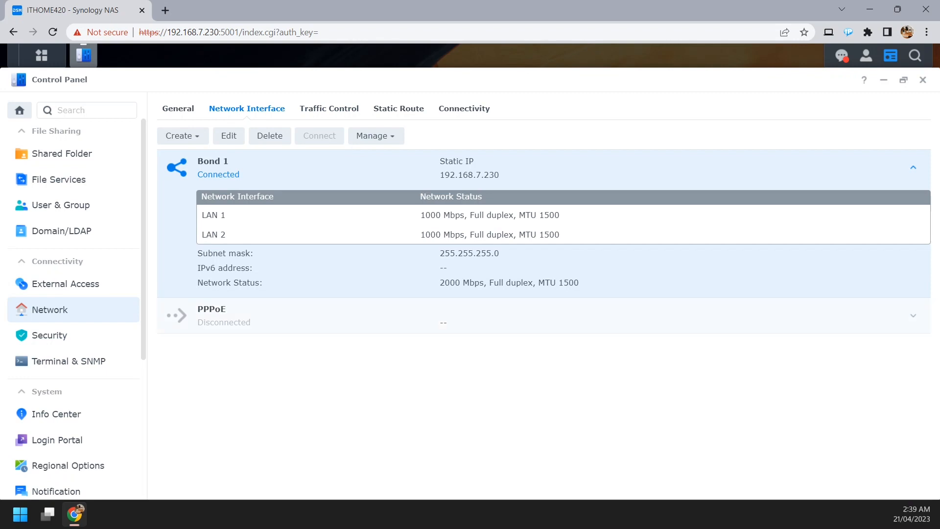
left_click(912, 316)
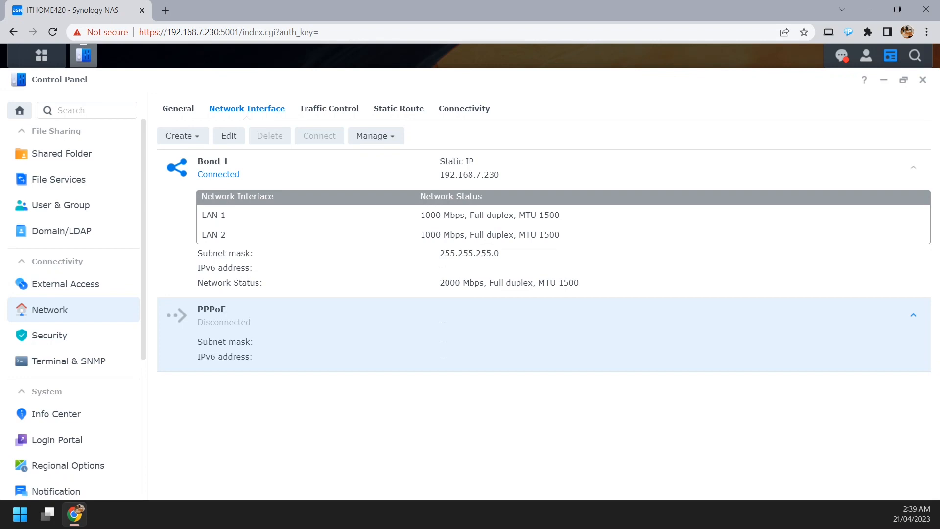
left_click(182, 135)
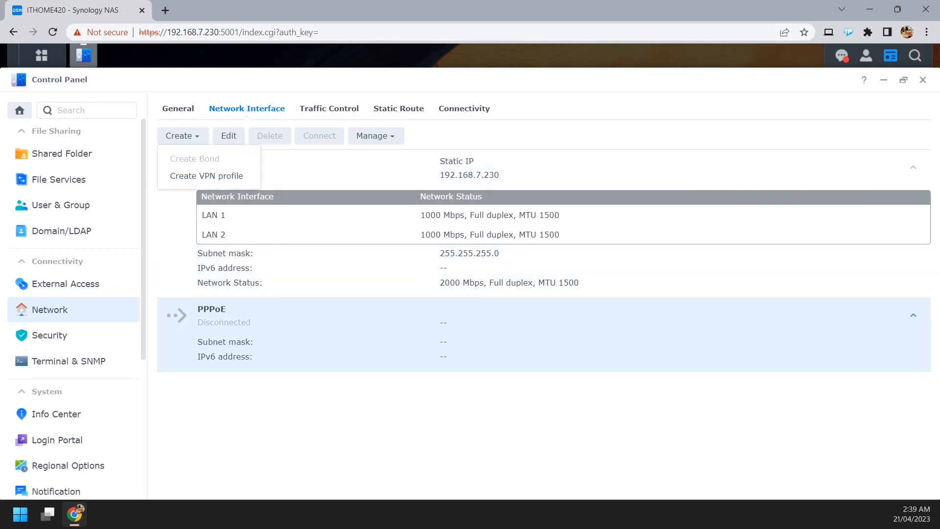
left_click(206, 175)
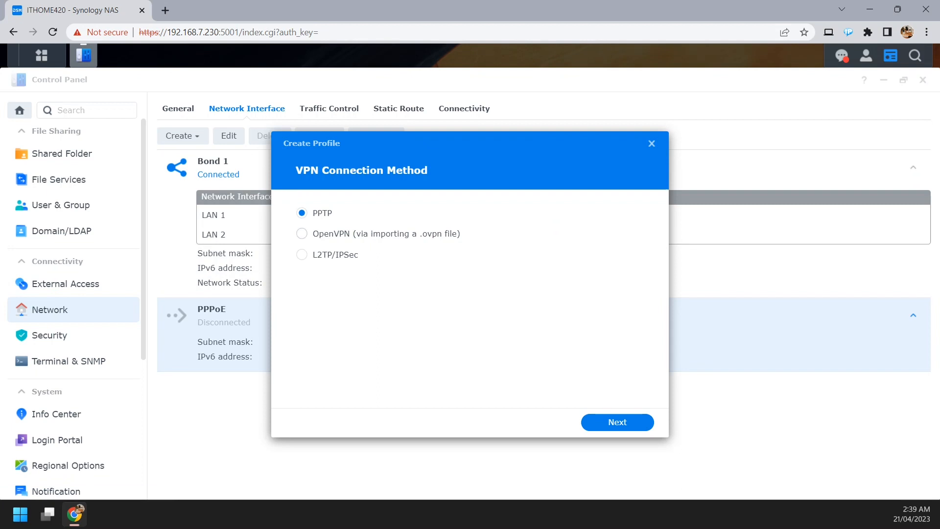
left_click(302, 234)
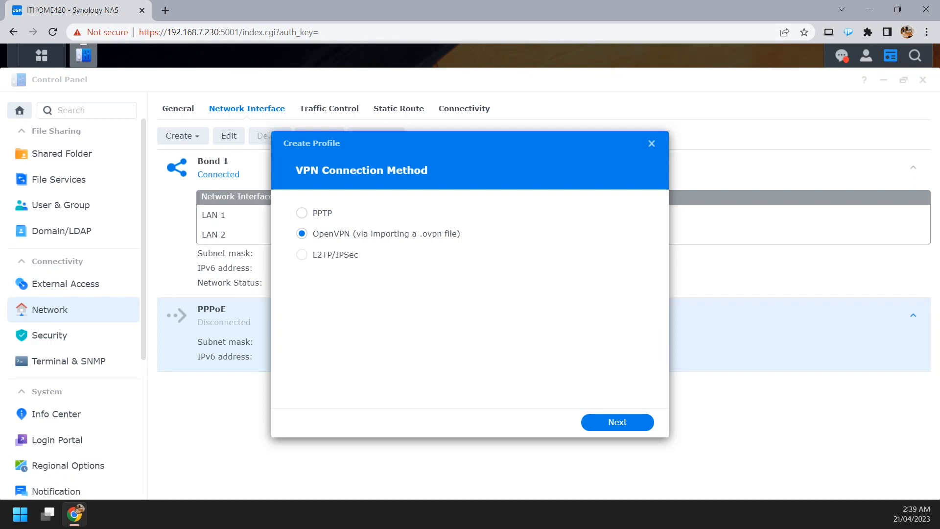
left_click(302, 213)
left_click(302, 233)
left_click(302, 255)
left_click(651, 143)
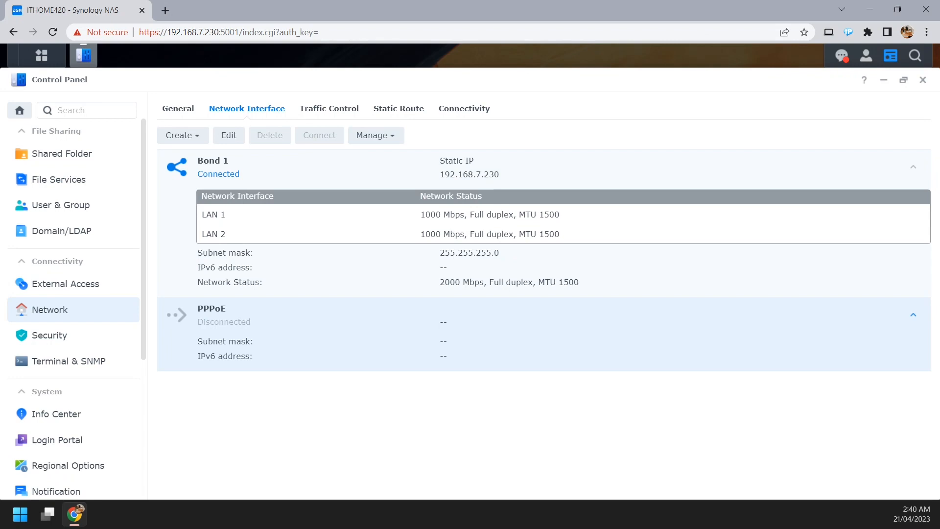
Recheck the NAS's general network settings, then switch to the Synology Router and open Network Center's local network DHCP client list.
left_click(178, 108)
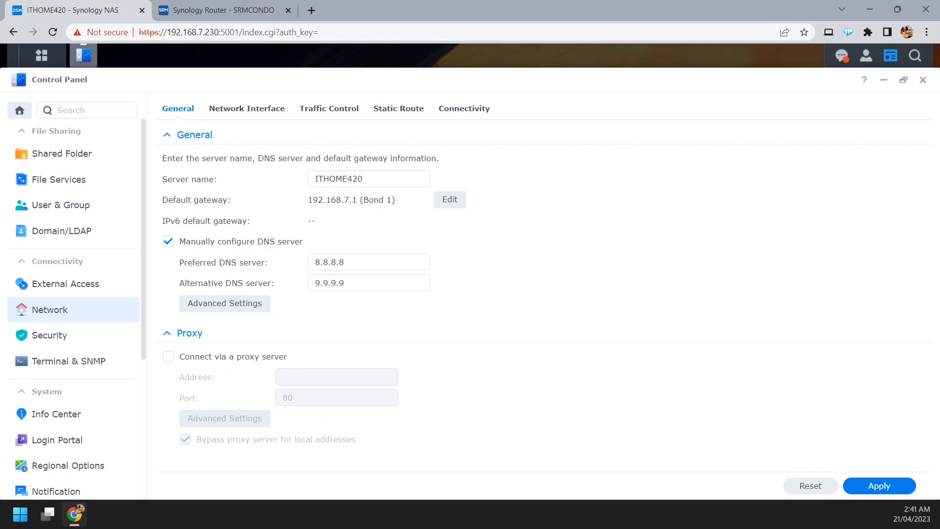
left_click(225, 10)
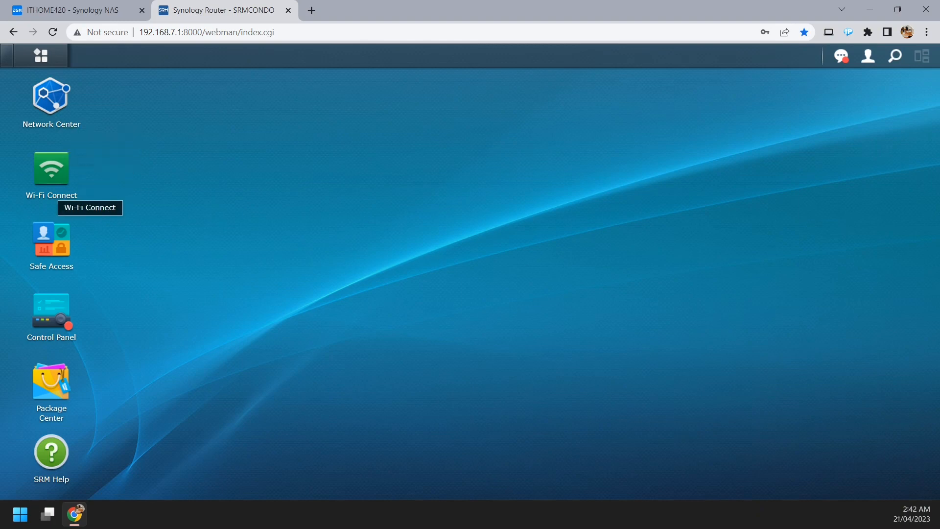
left_click(59, 117)
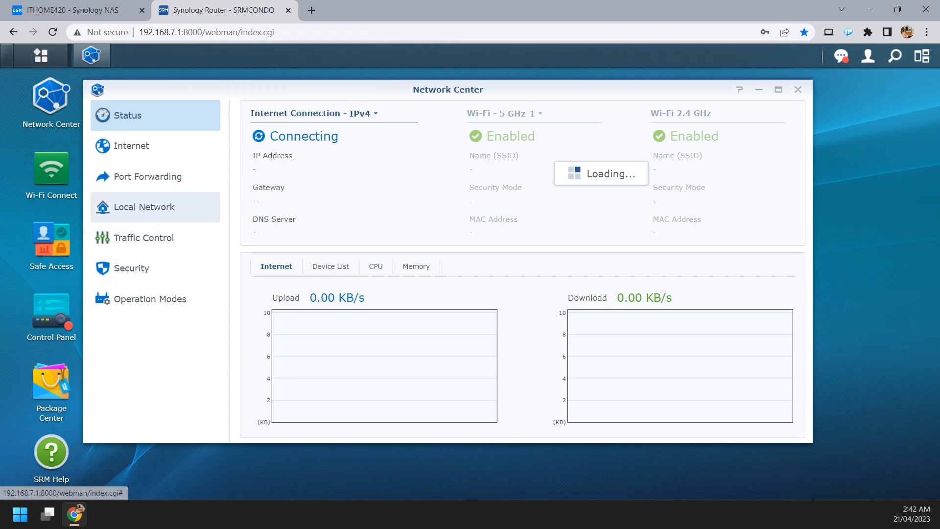
left_click(144, 207)
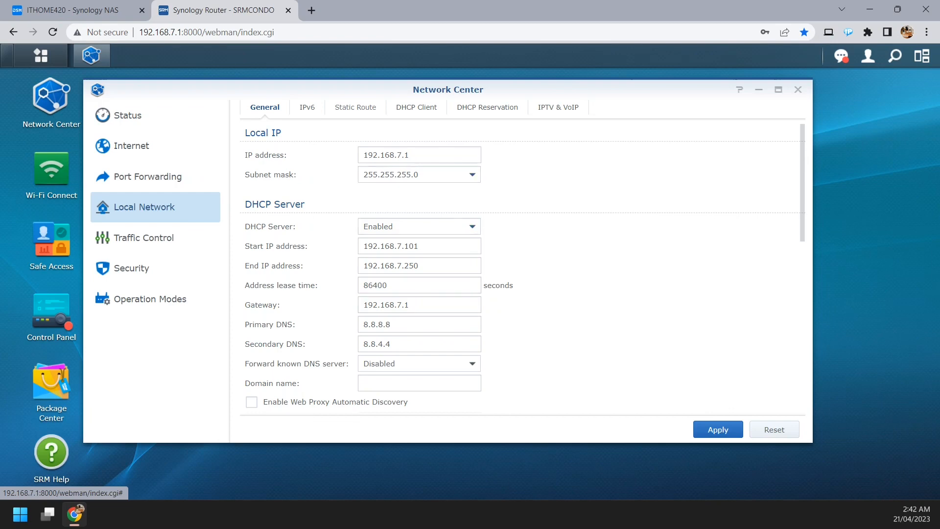
left_click(416, 107)
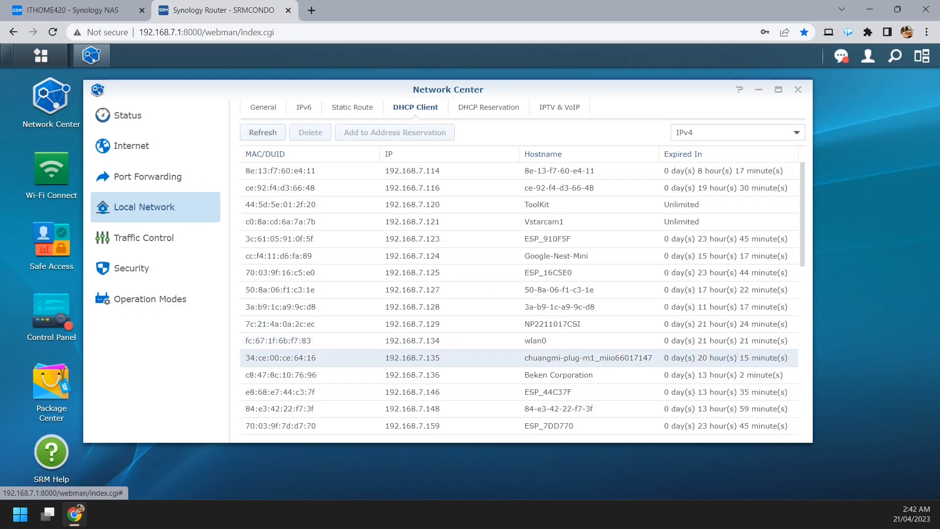
Look through the router's IPv4 DHCP clients for the ITHOME420 entries.
scroll(519, 358, "down", 9)
left_click(519, 393)
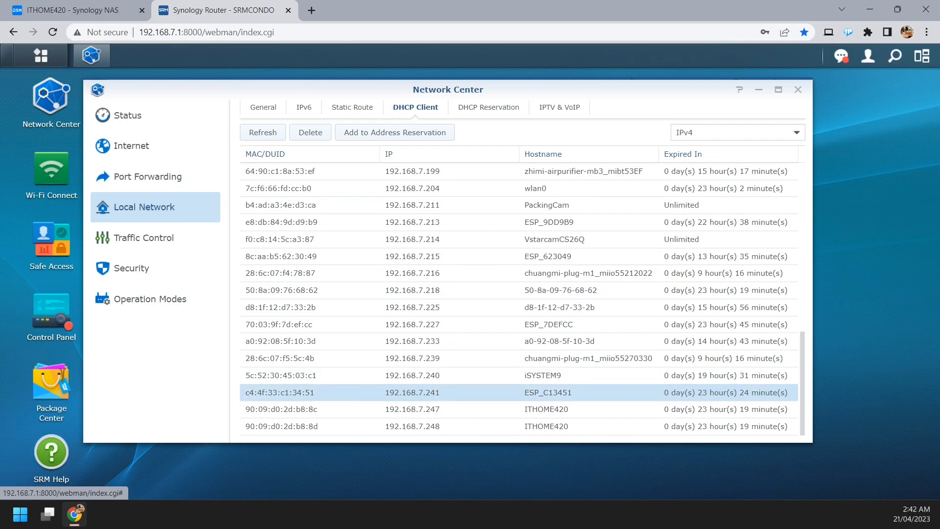
scroll(519, 392, "up", 5)
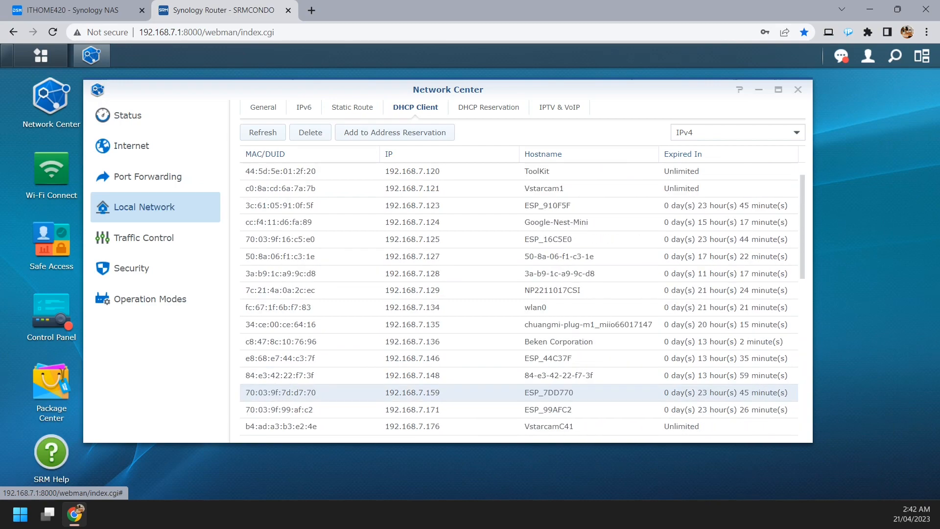
scroll(519, 392, "down", 3)
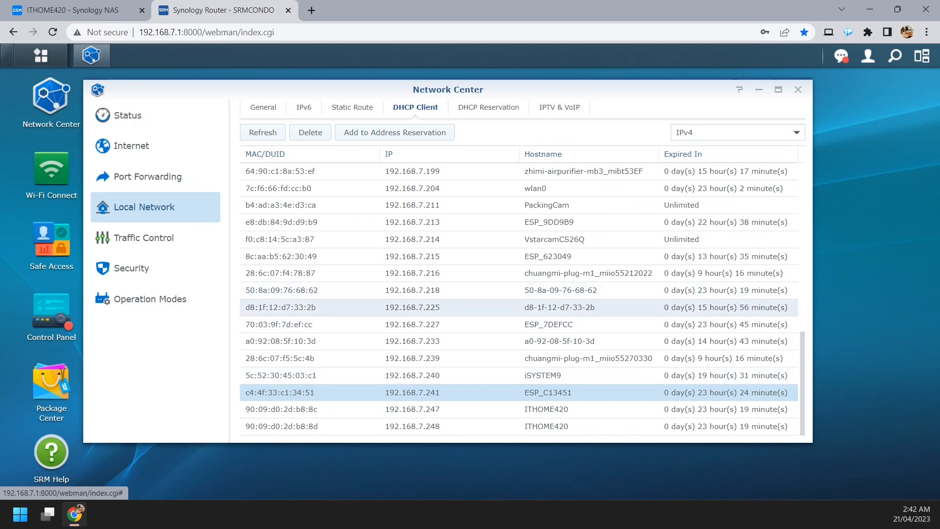
scroll(519, 294, "up", 3)
scroll(519, 294, "down", 3)
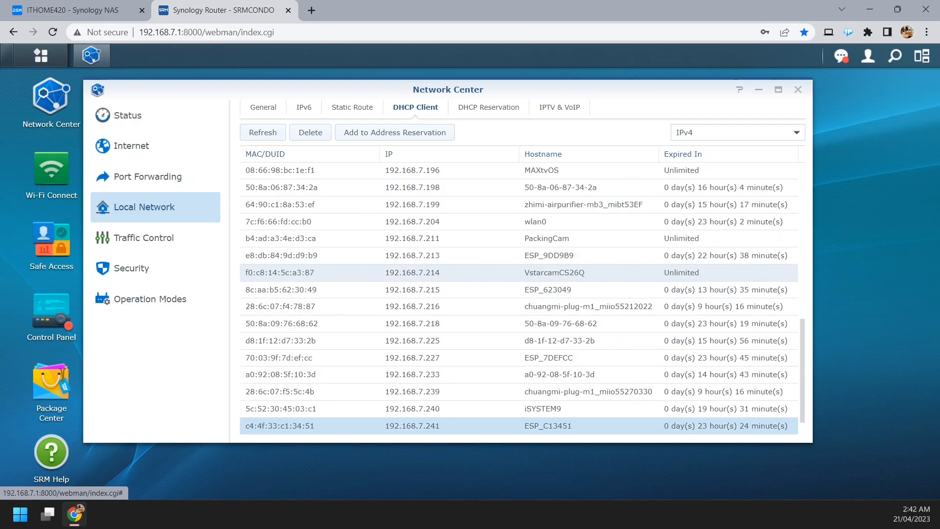
scroll(518, 338, "up", 5)
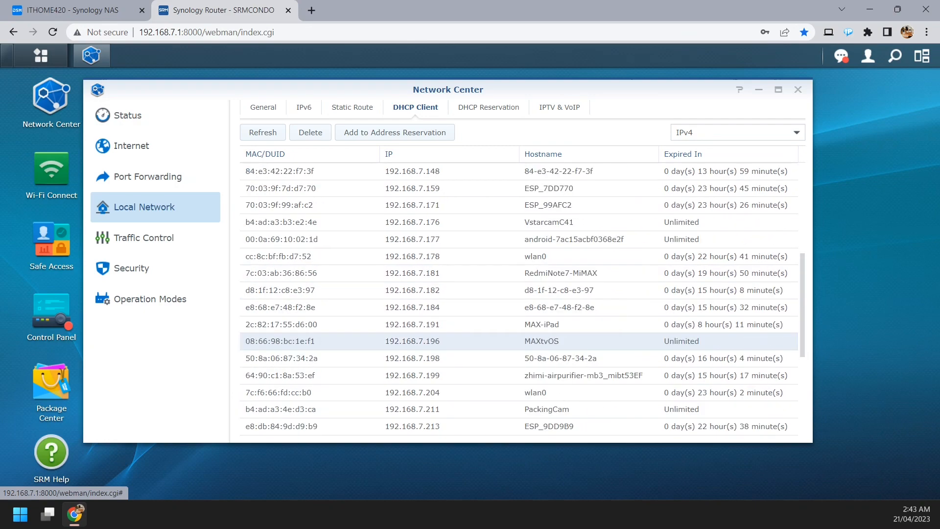
scroll(518, 340, "down", 5)
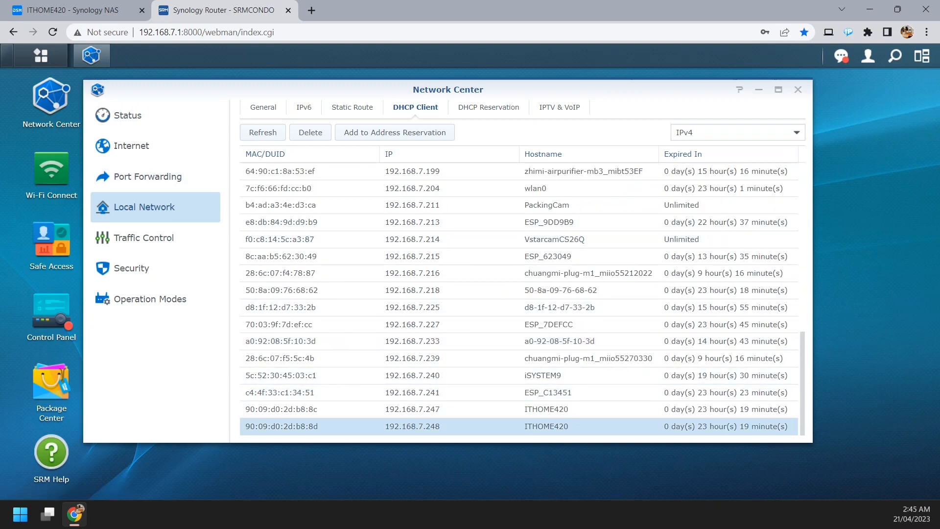
Compare Bond 1's MAC address on the NAS with the router's DHCP clients and add the matching ITHOME420 client to address reservation.
left_click(79, 10)
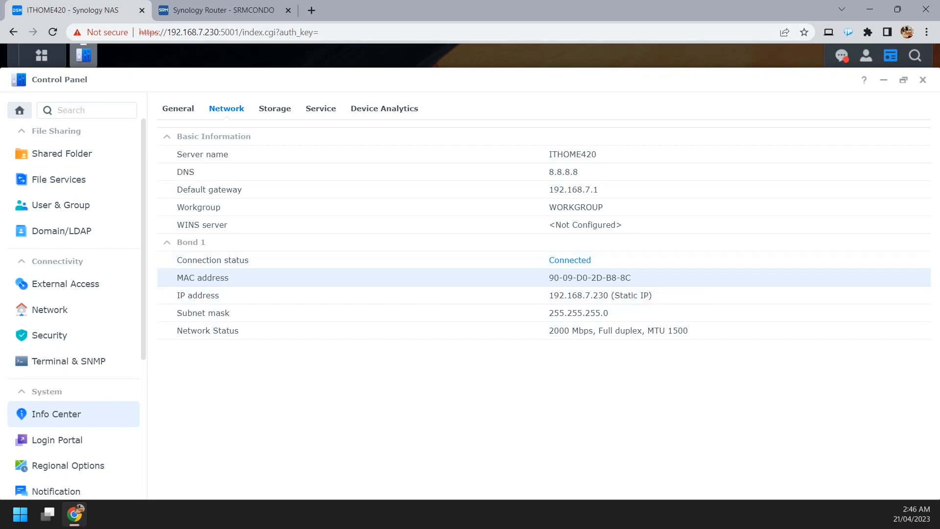
left_click(226, 10)
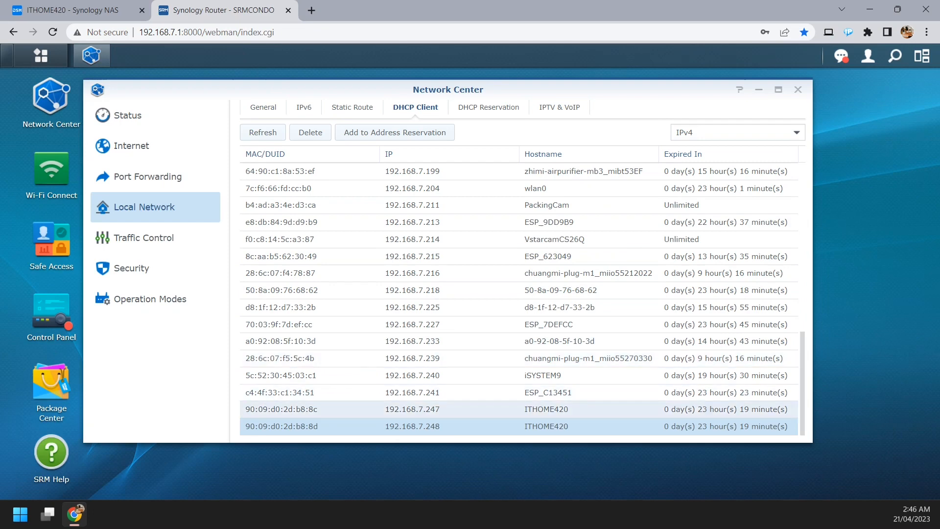
left_click(412, 410)
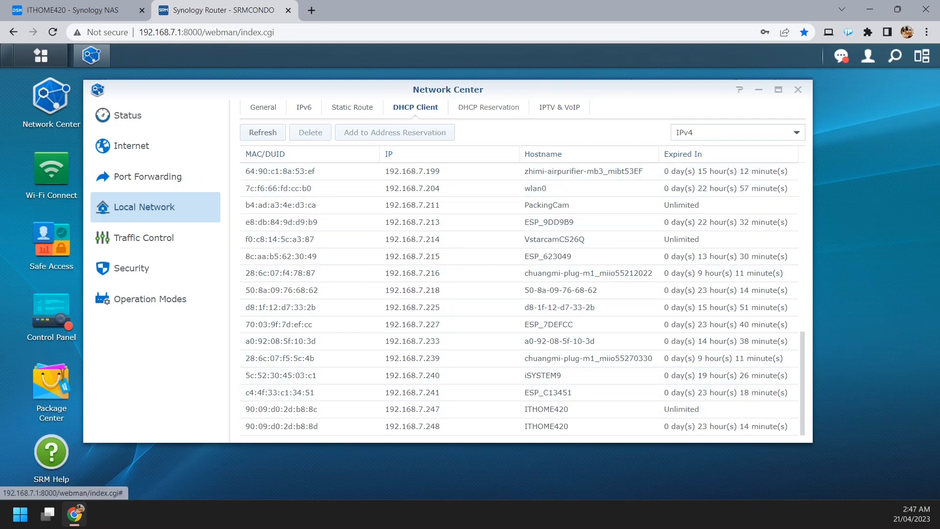
Set the reserved IP address of the ITHOME420 entry in the router's DHCP reservations to 192.168.7.230.
left_click(487, 108)
scroll(519, 284, "down", 1)
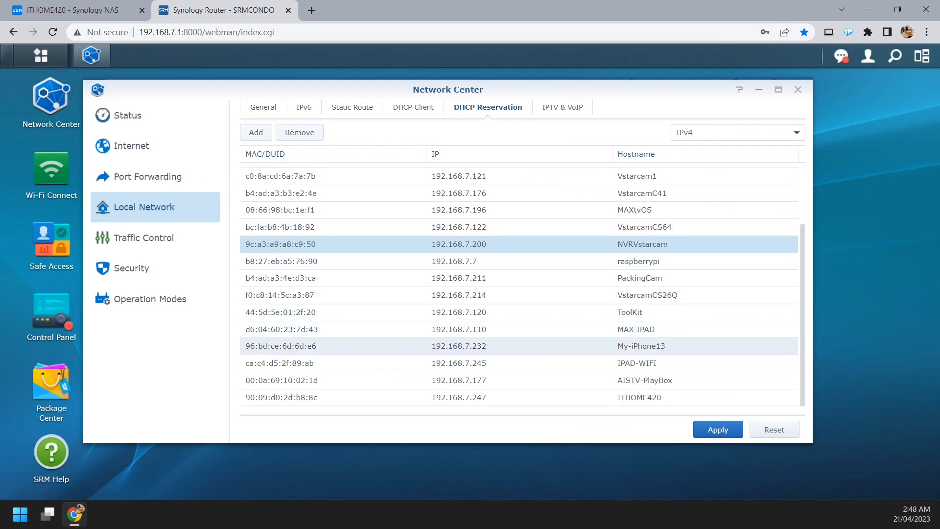
left_click(489, 398)
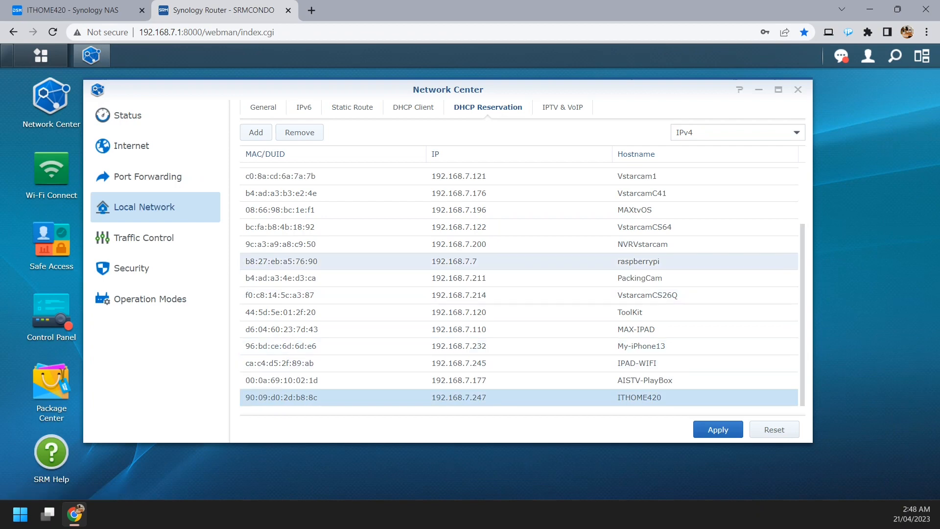
double_click(459, 397)
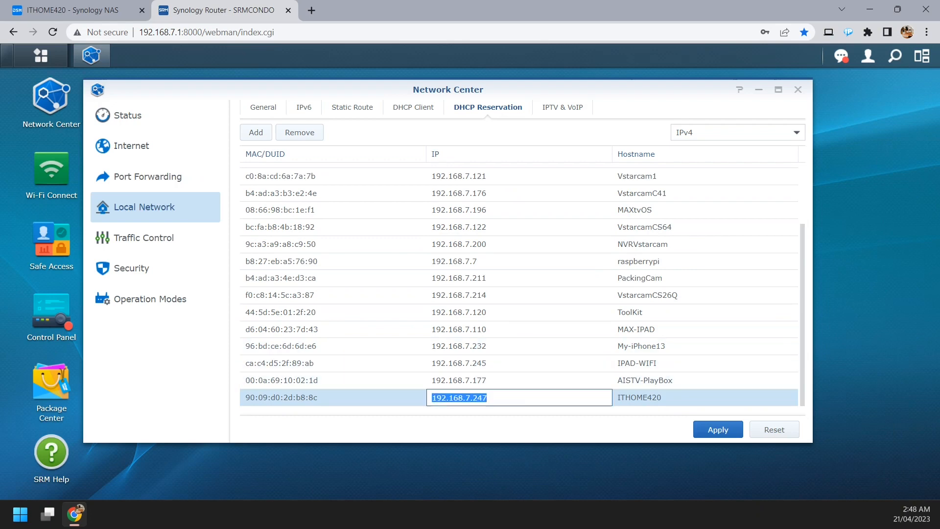
left_click(482, 397)
left_click_drag(477, 397, 488, 397)
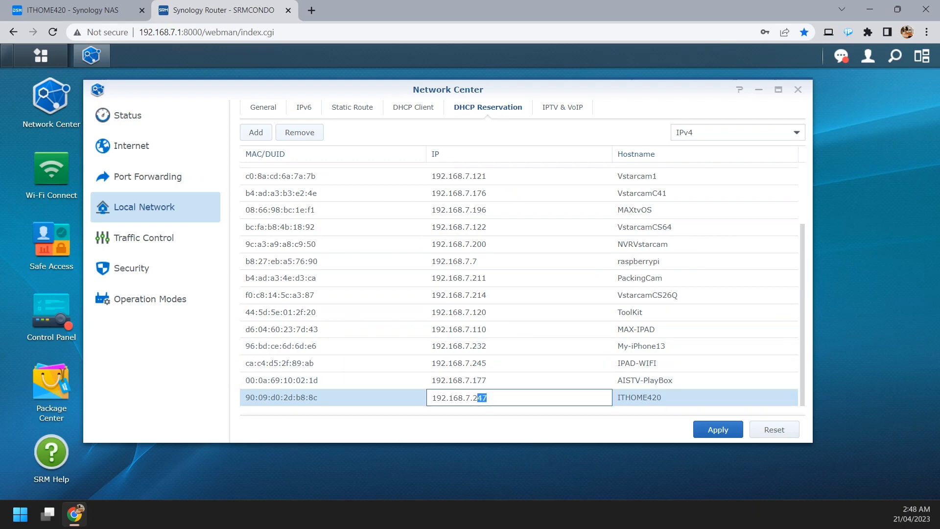
type("30")
left_click_drag(487, 398, 430, 398)
left_click(488, 397)
key("Return")
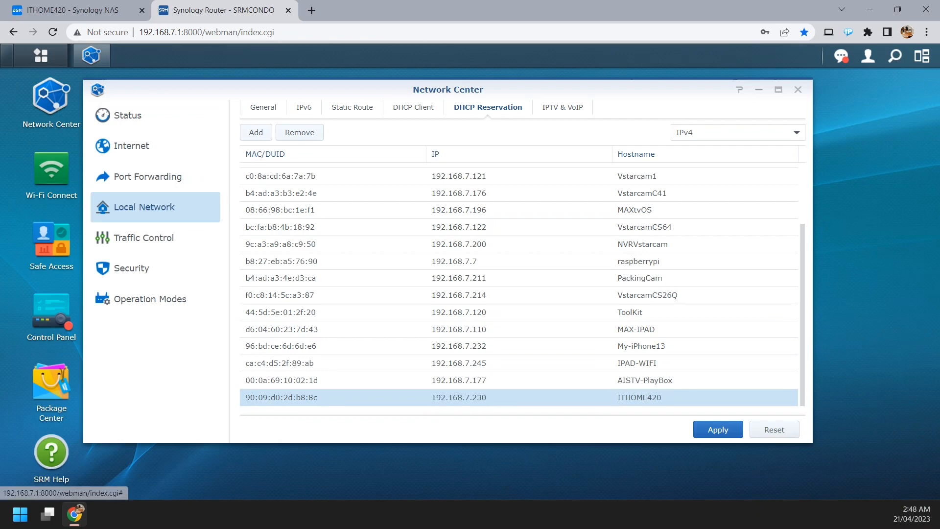
Apply the DHCP reservation changes and check the ITHOME420 entry in the reservation list.
left_click(717, 429)
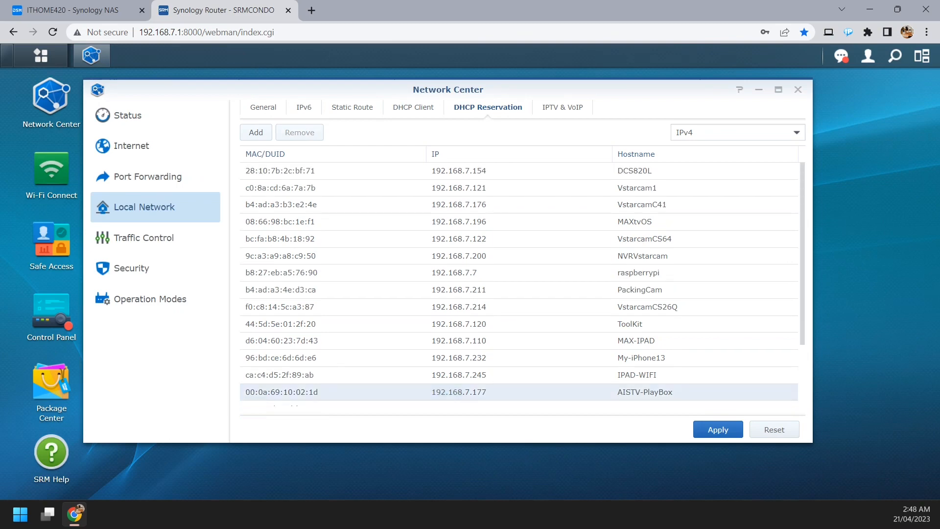
scroll(458, 386, "down", 1)
left_click(458, 397)
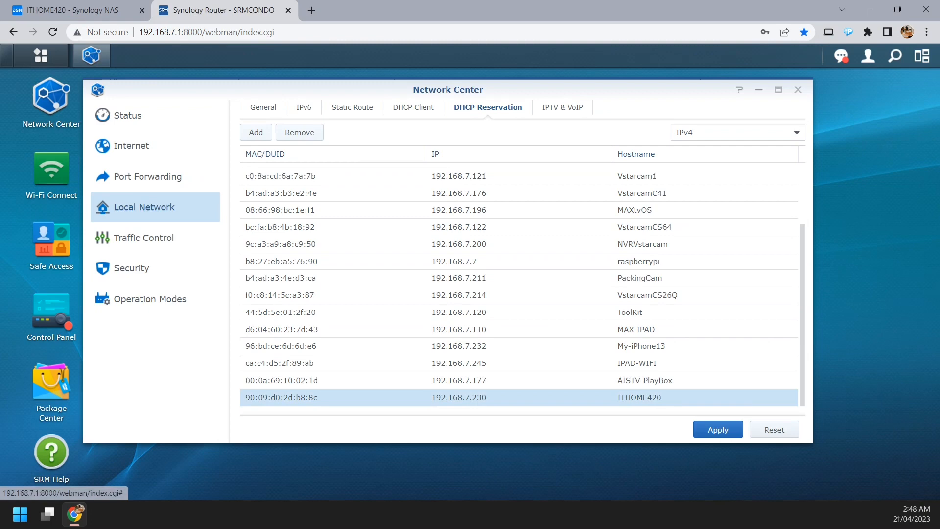